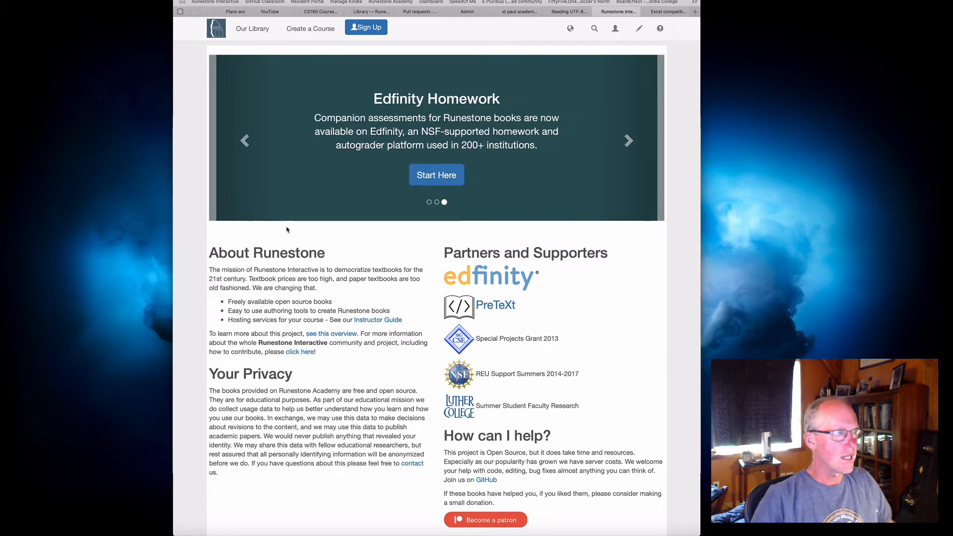
Open the Runestone Academy privacy policy and review what it says about third-party disclosure of personal information
scroll(300, 415, "down", 3)
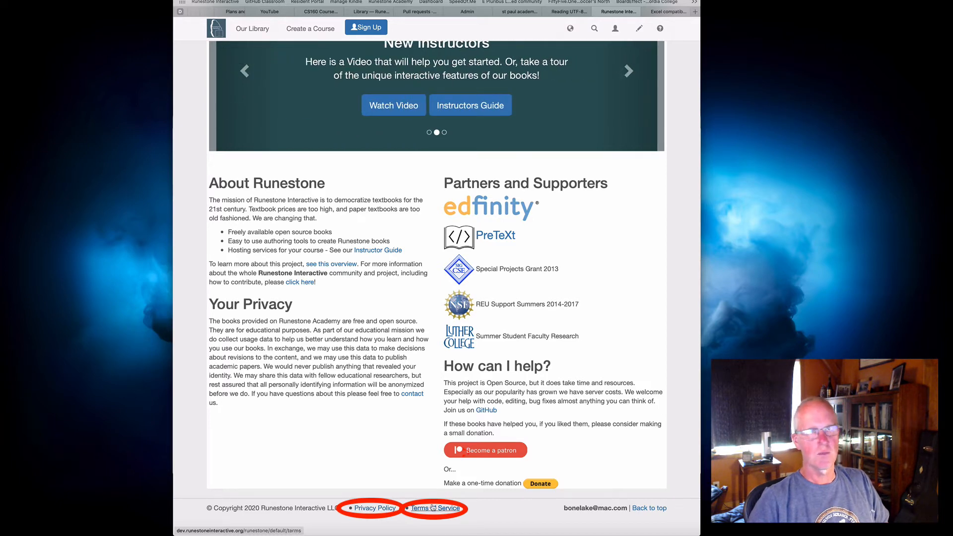
left_click(366, 509)
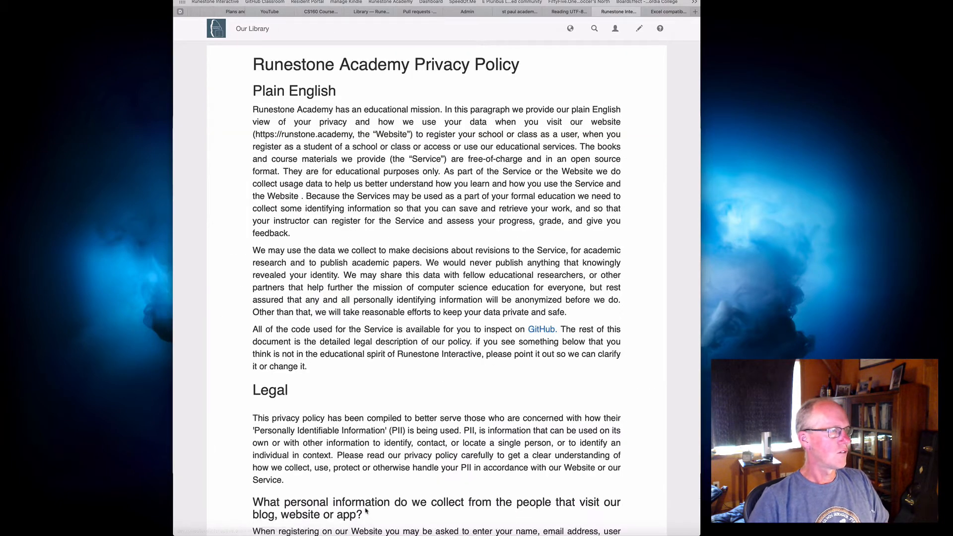
scroll(389, 208, "down", 10)
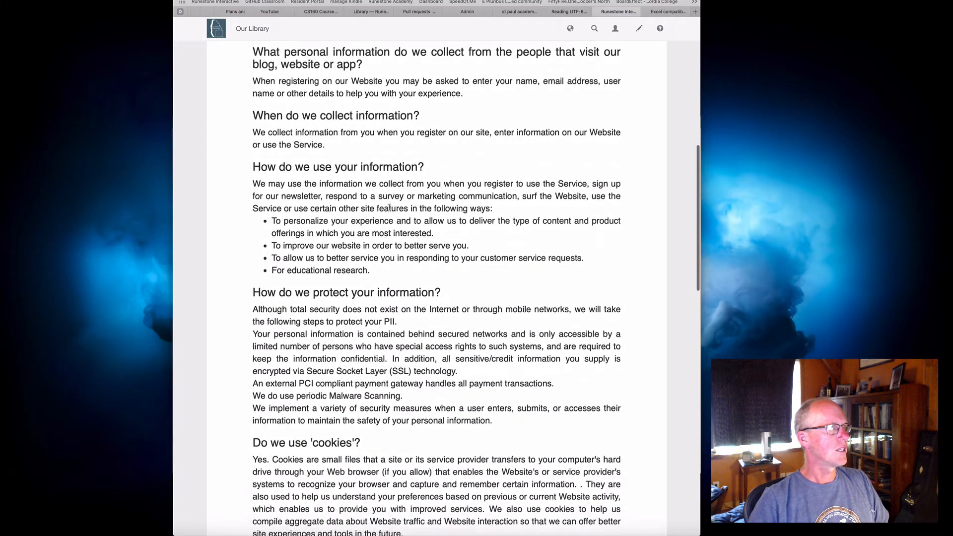
scroll(389, 208, "down", 10)
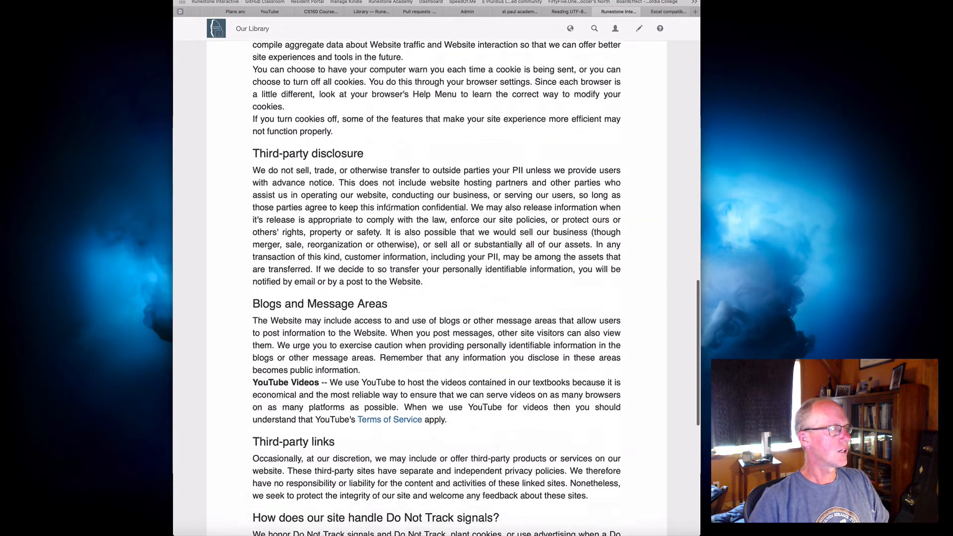
scroll(390, 207, "down", 1)
scroll(388, 233, "down", 2)
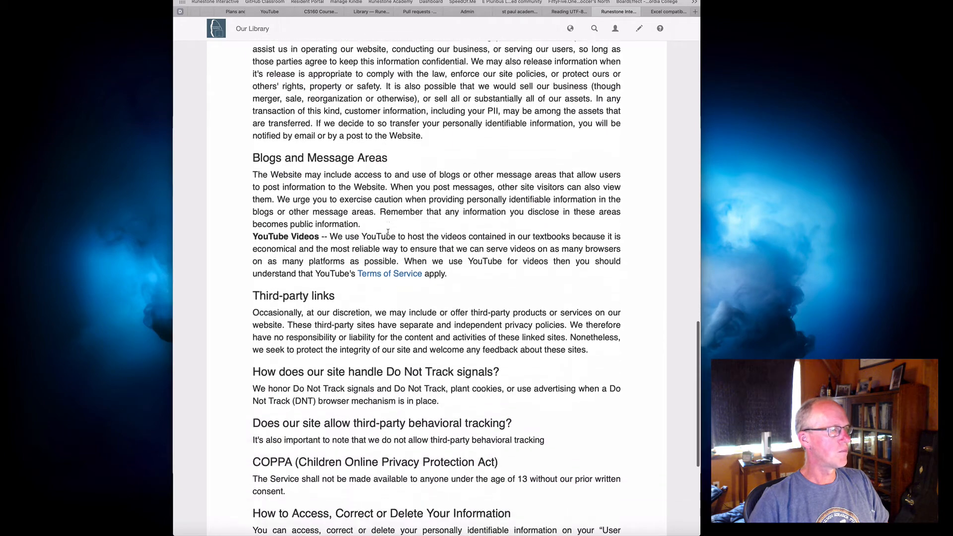
scroll(388, 232, "down", 3)
scroll(388, 232, "up", 4)
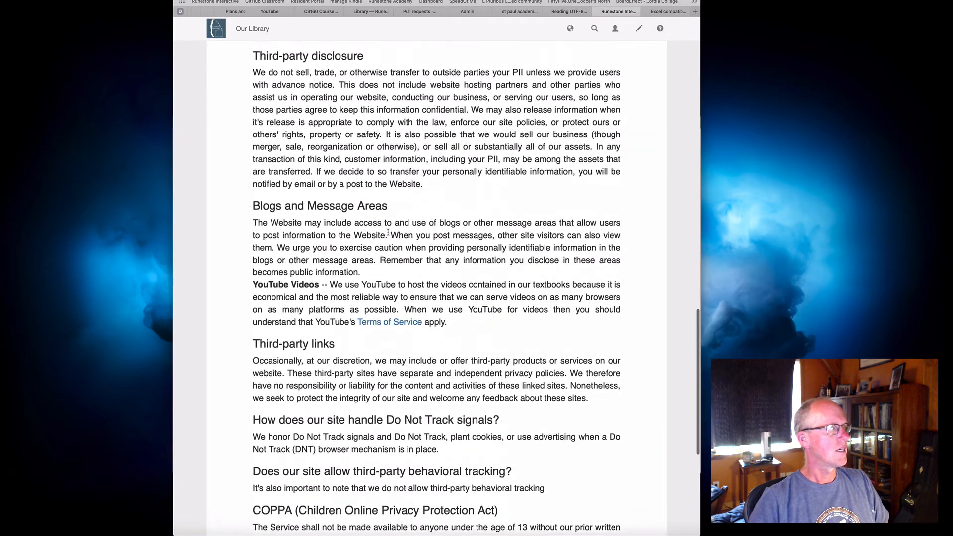
scroll(388, 232, "up", 2)
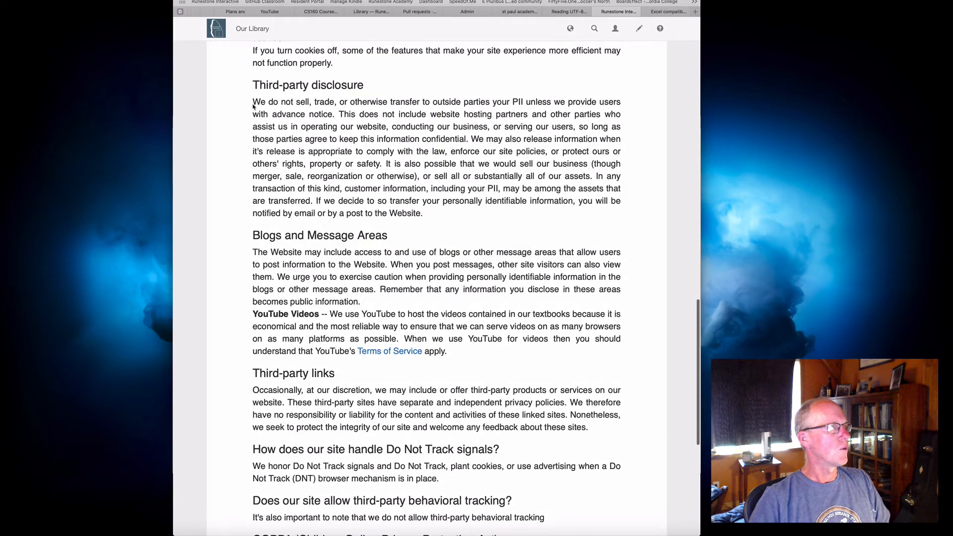
left_click_drag(253, 106, 525, 109)
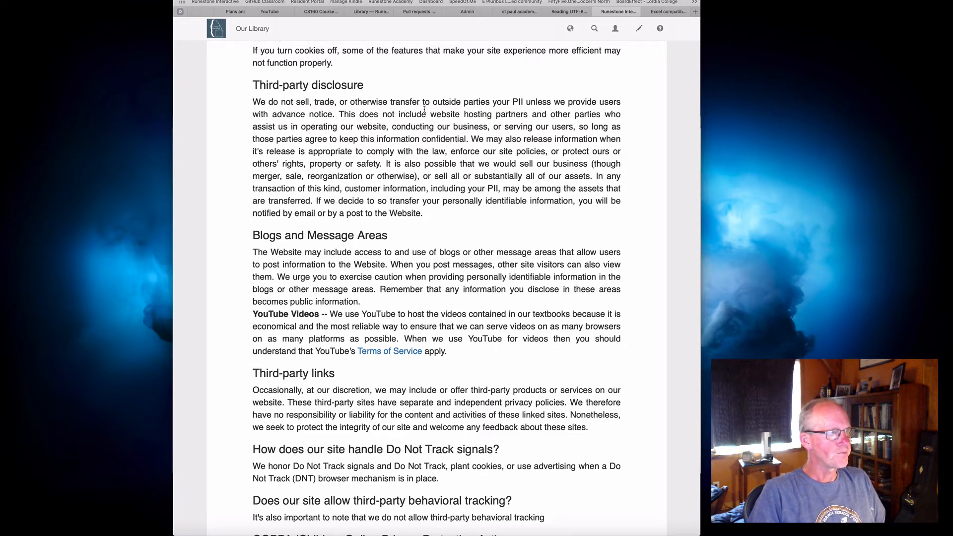
scroll(425, 110, "up", 4)
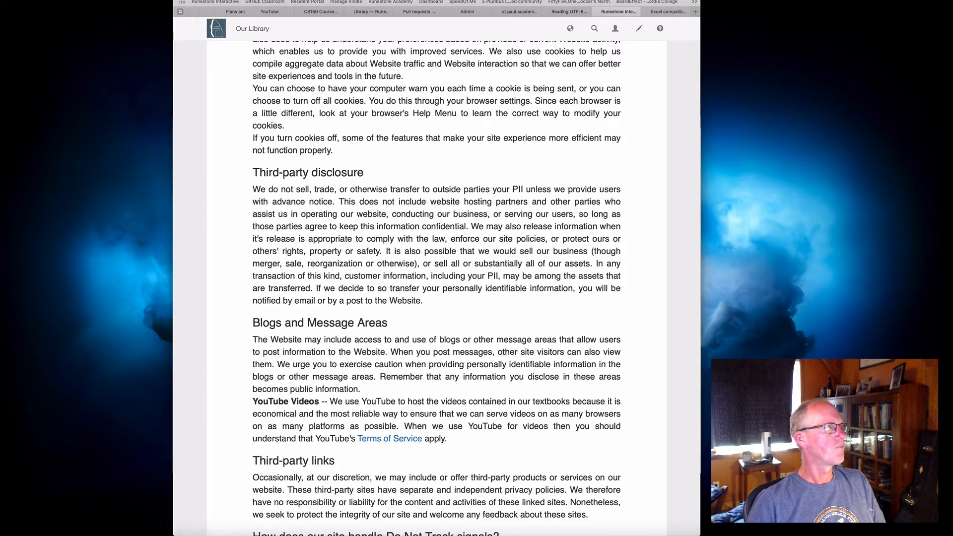
Return to the Runestone home page, open the Terms of Service and read through them, including the state-specific terms
key("super+[")
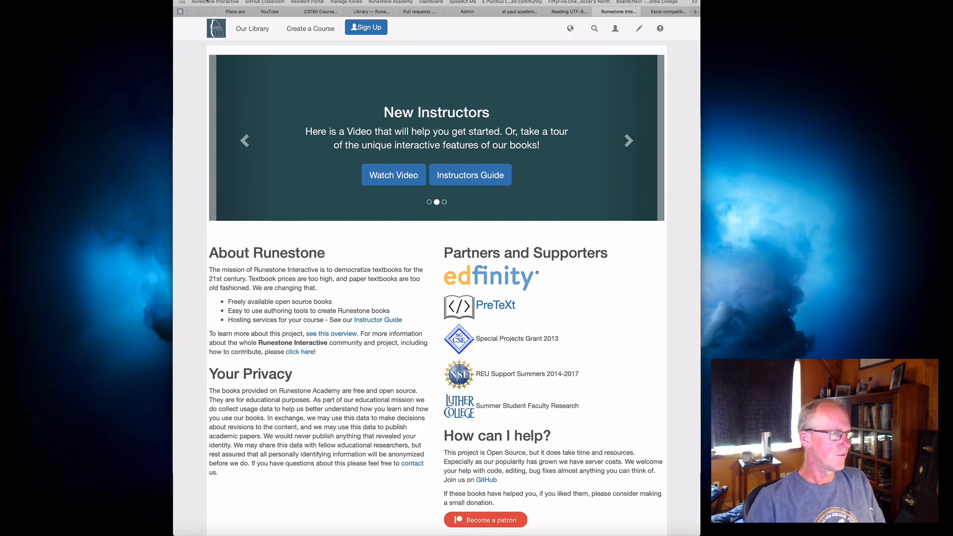
scroll(405, 470, "down", 3)
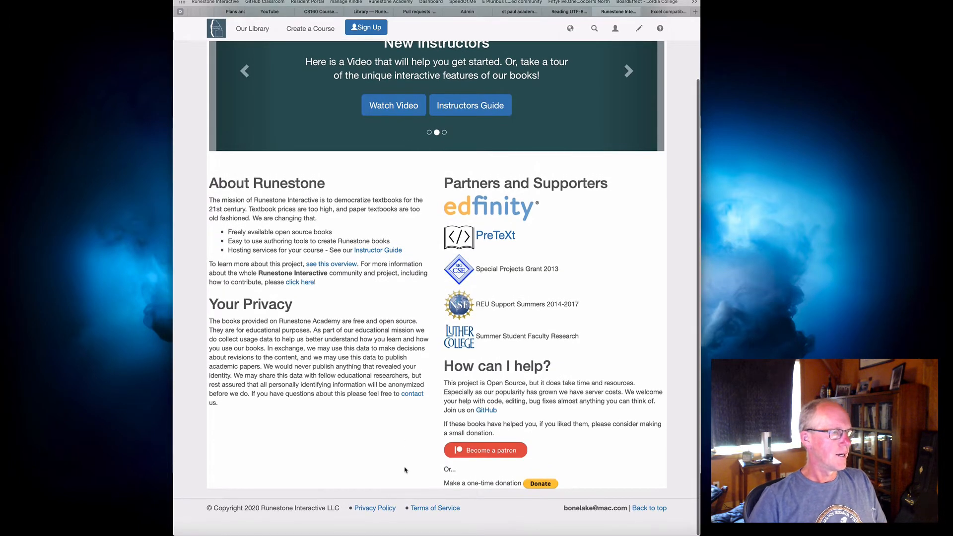
left_click(440, 510)
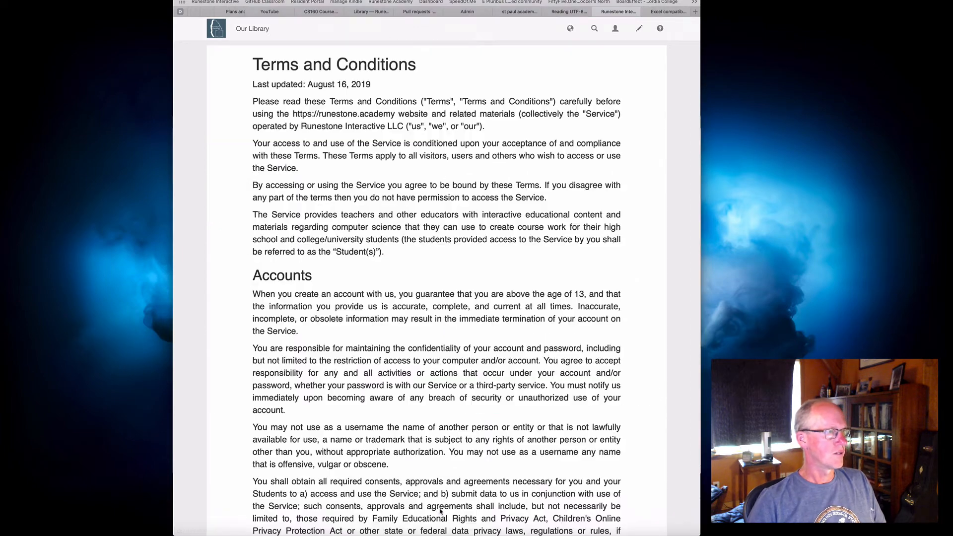
scroll(344, 271, "down", 10)
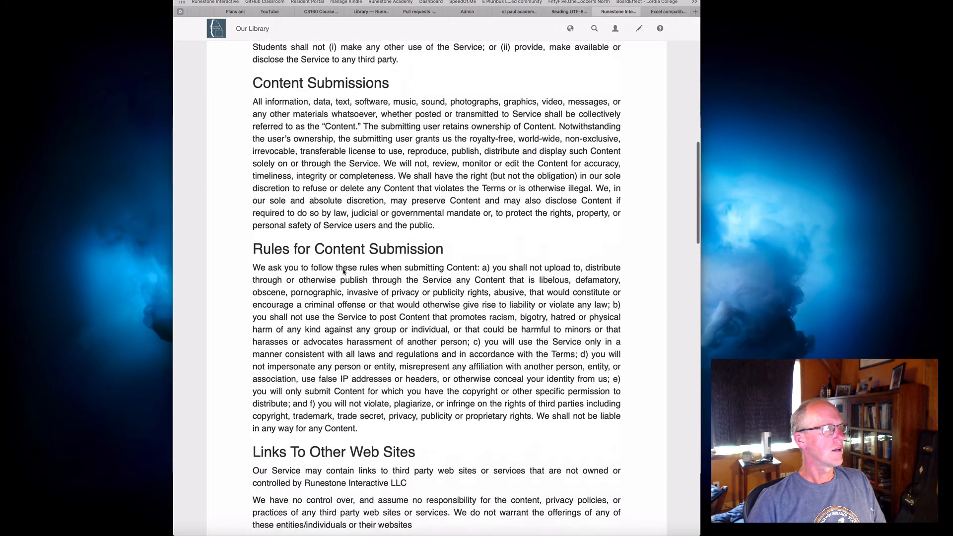
scroll(344, 271, "down", 8)
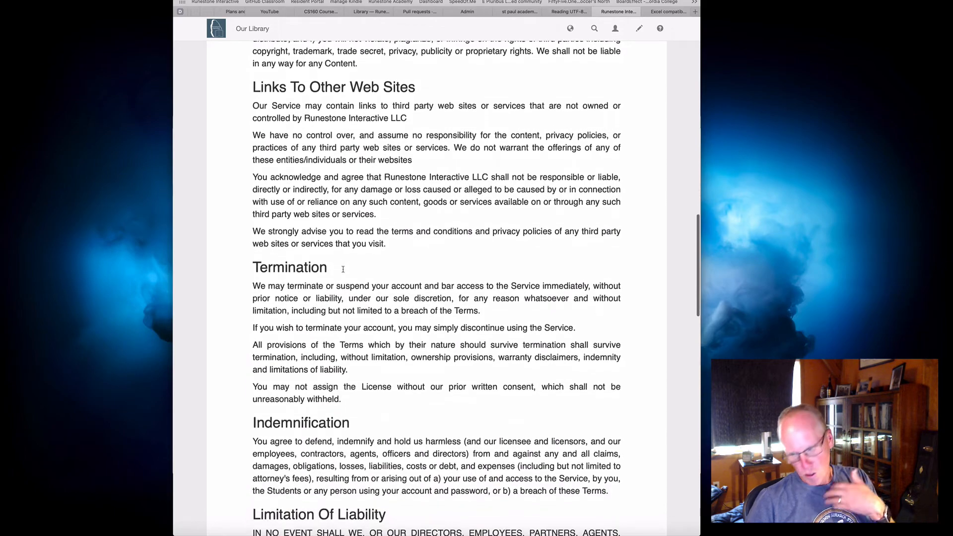
scroll(343, 271, "down", 12)
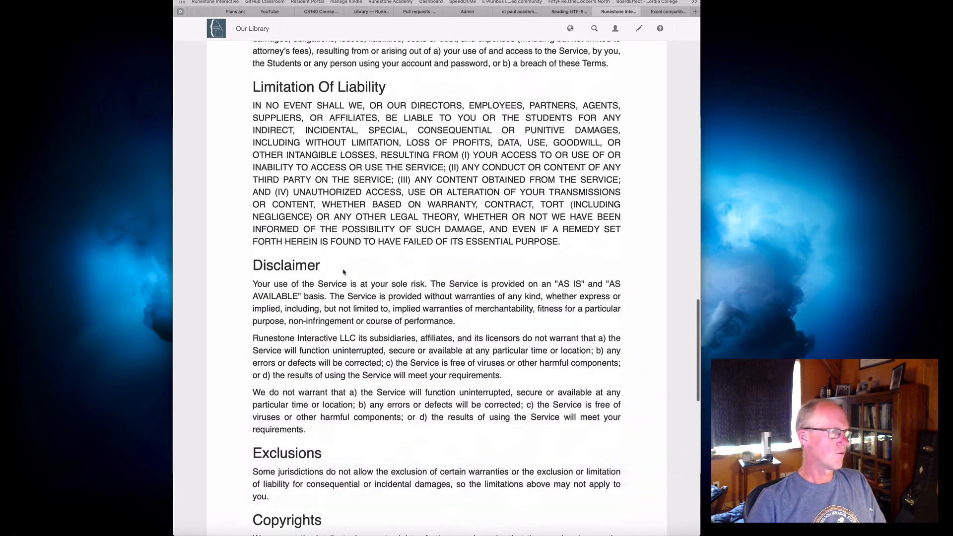
scroll(343, 271, "down", 2)
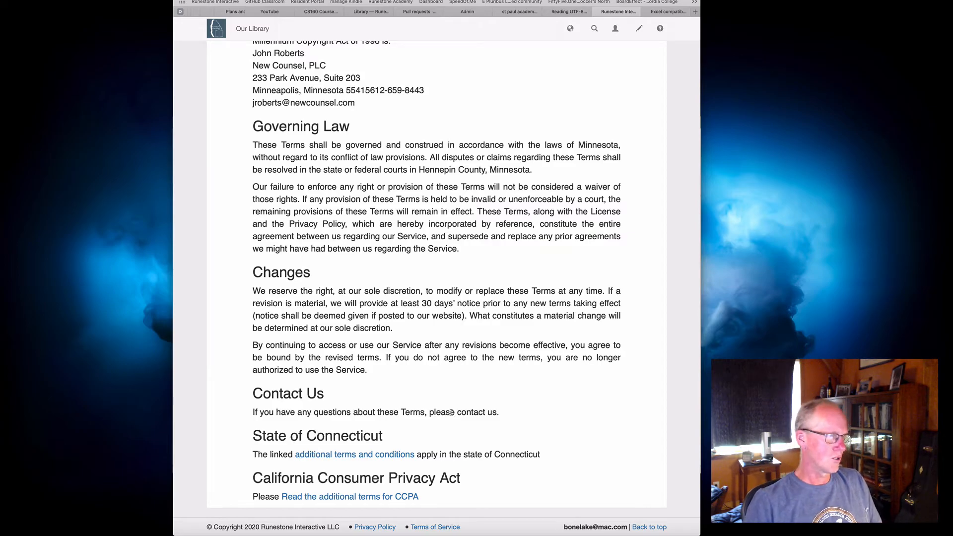
scroll(464, 403, "up", 10)
scroll(464, 403, "up", 15)
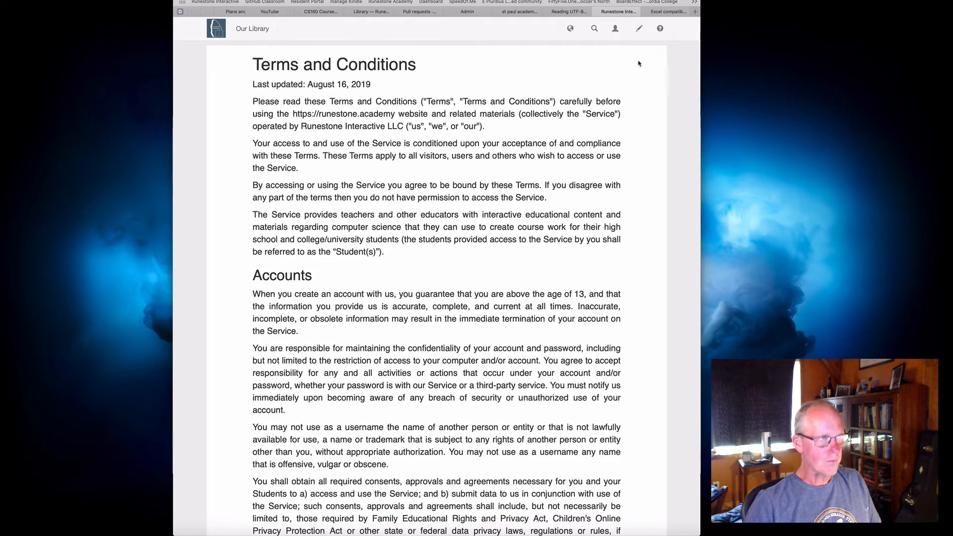
Change the current course to TestCourseFall20
left_click(616, 28)
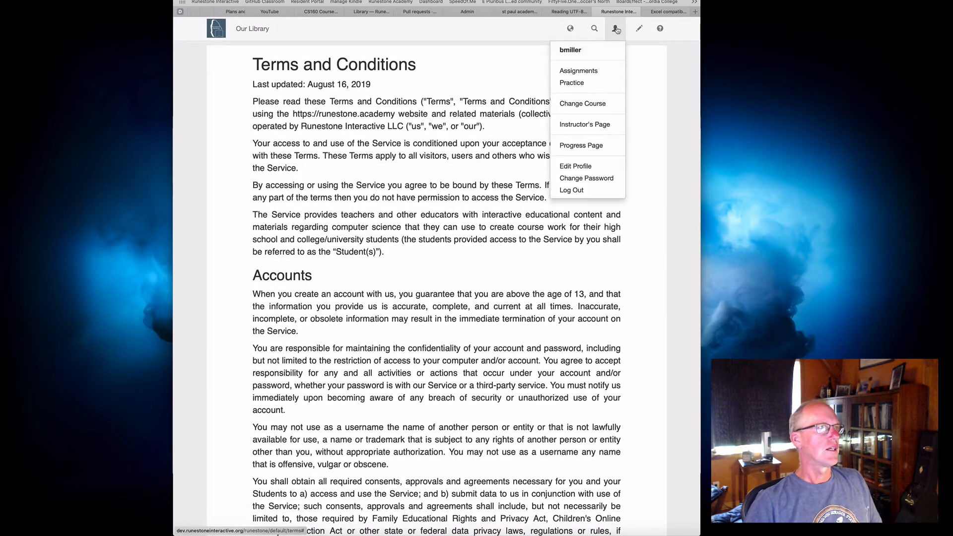
left_click(590, 104)
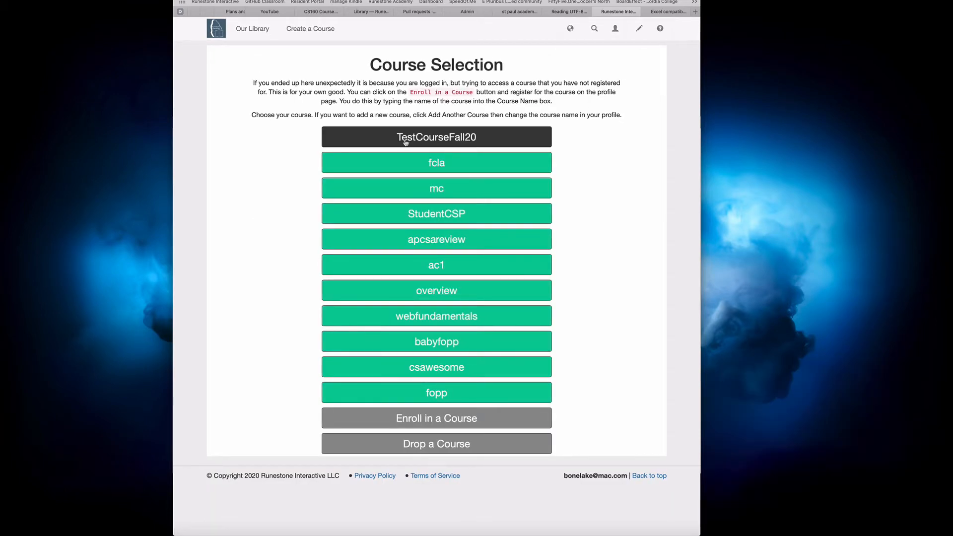
left_click(433, 139)
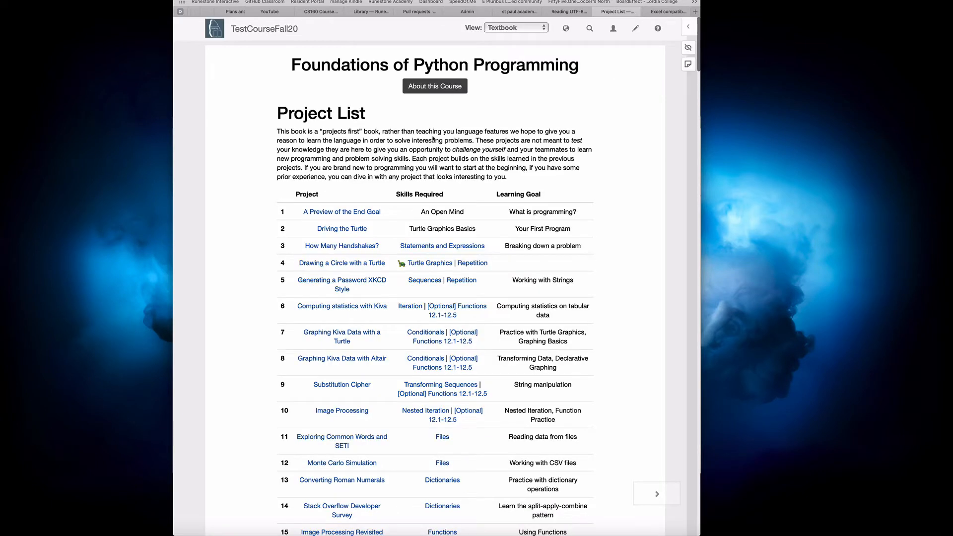
Open the instructor's page for the course and bring up its Manage Students section
left_click(614, 28)
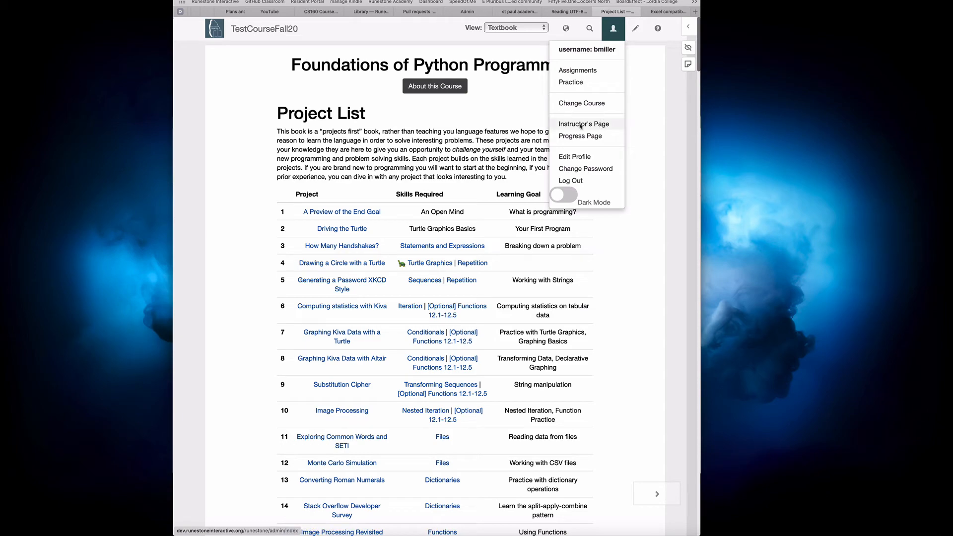
left_click(581, 125)
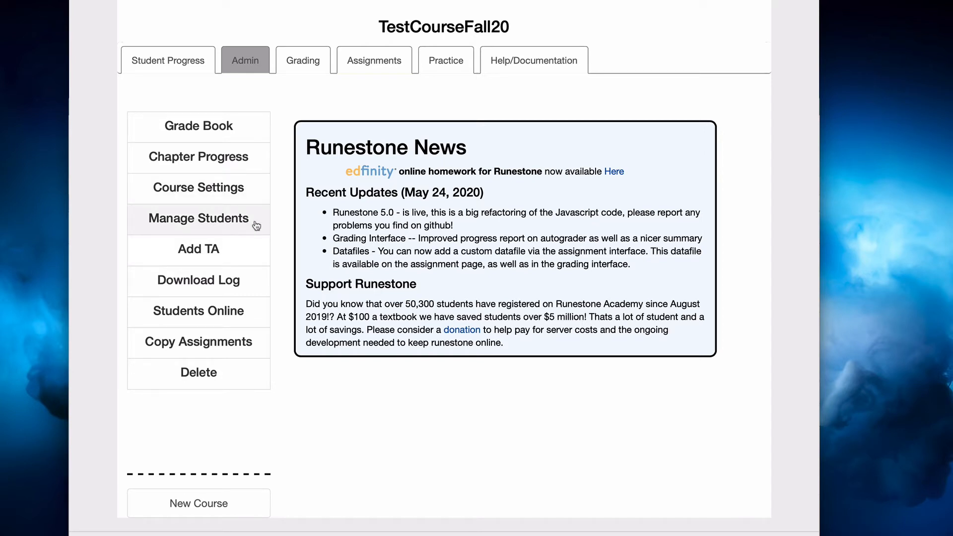
left_click(201, 223)
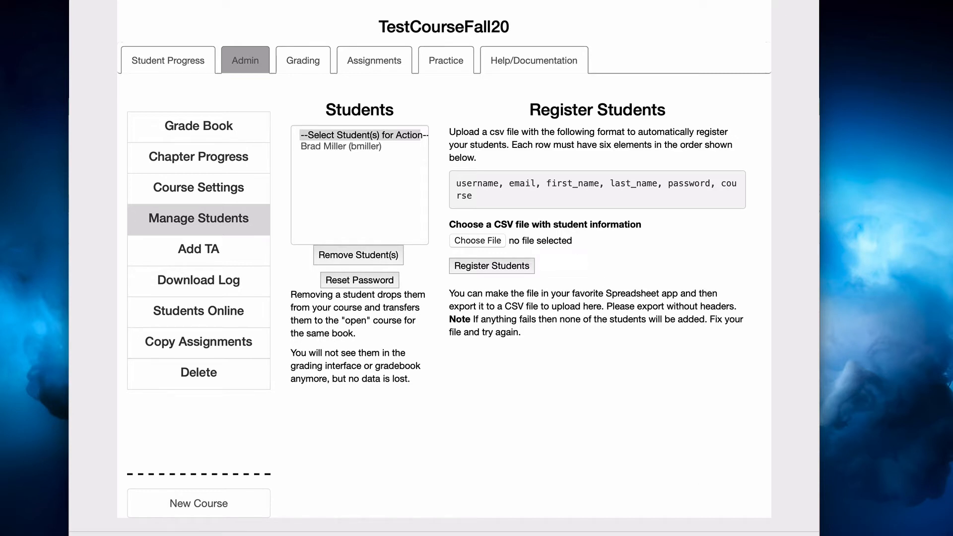
Switch to the students workbook in Excel and compare its columns with the CSV format required for registering students
key("super+Tab")
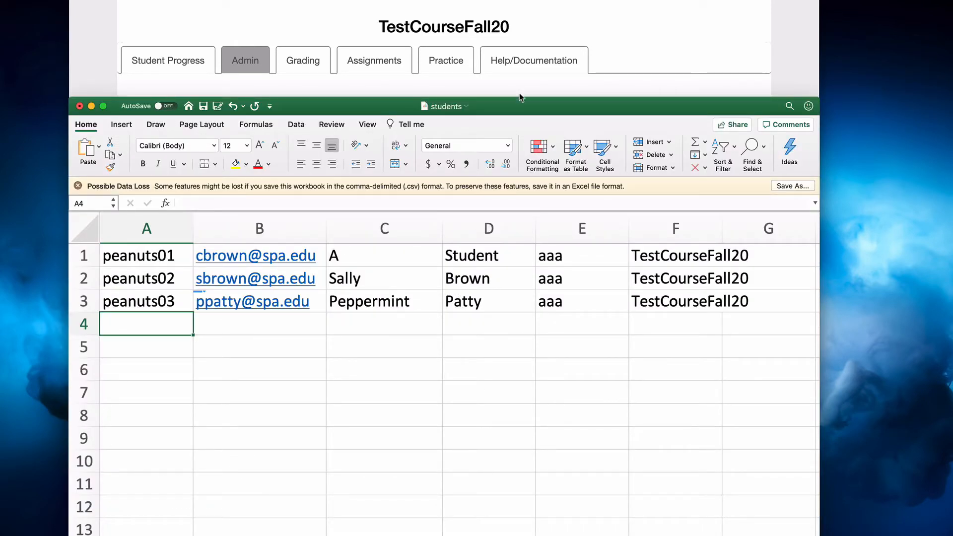
left_click_drag(522, 106, 530, 221)
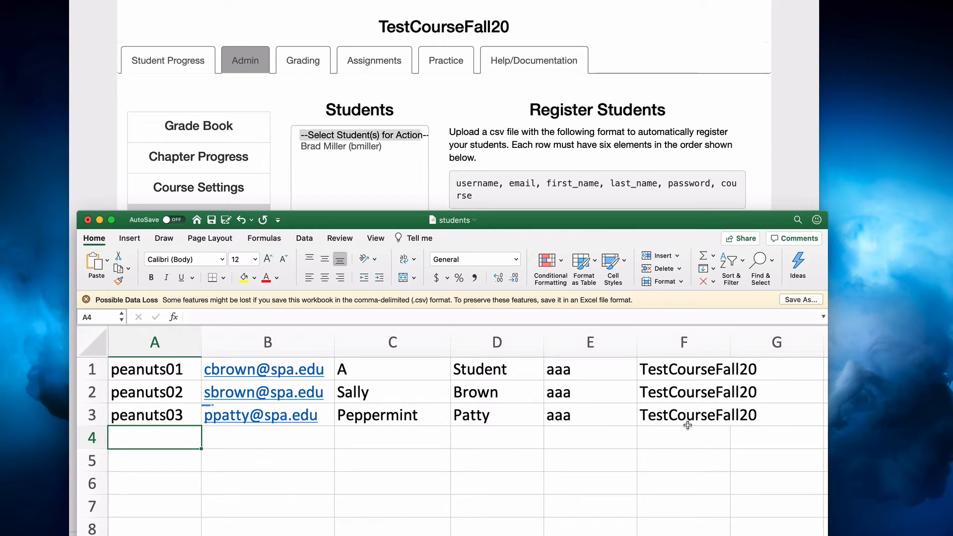
left_click_drag(676, 227, 673, 71)
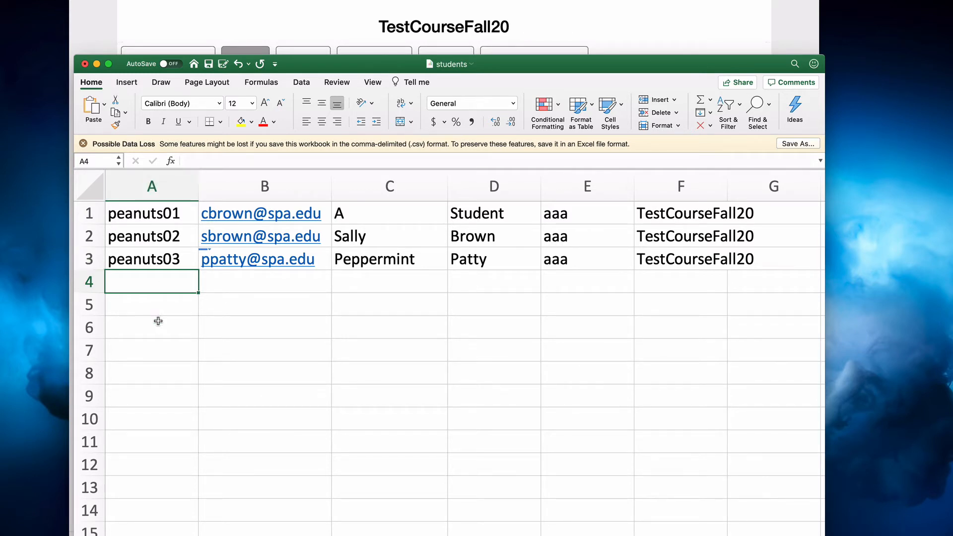
Enter a sample plus-addressed Gmail address in cell B4 of the e-mail column
left_click(238, 280)
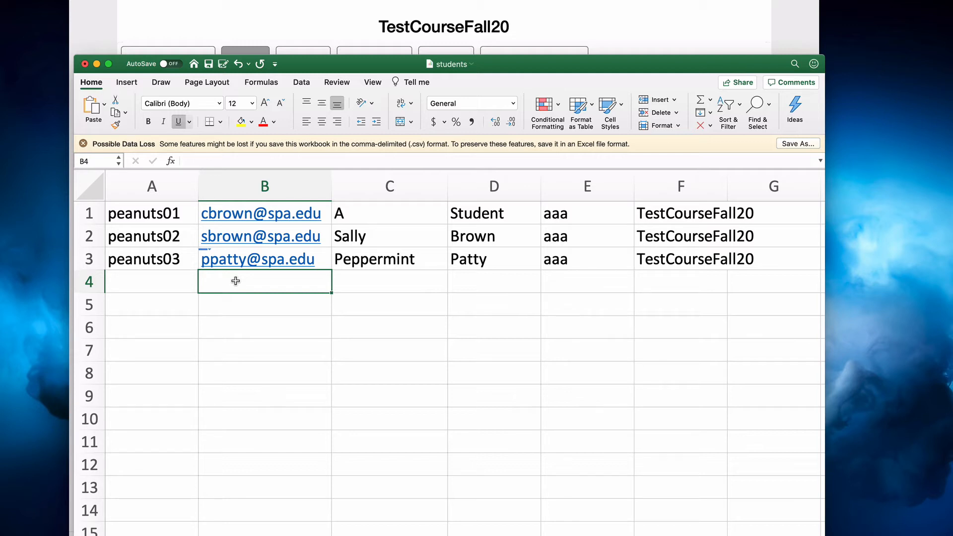
type("myname")
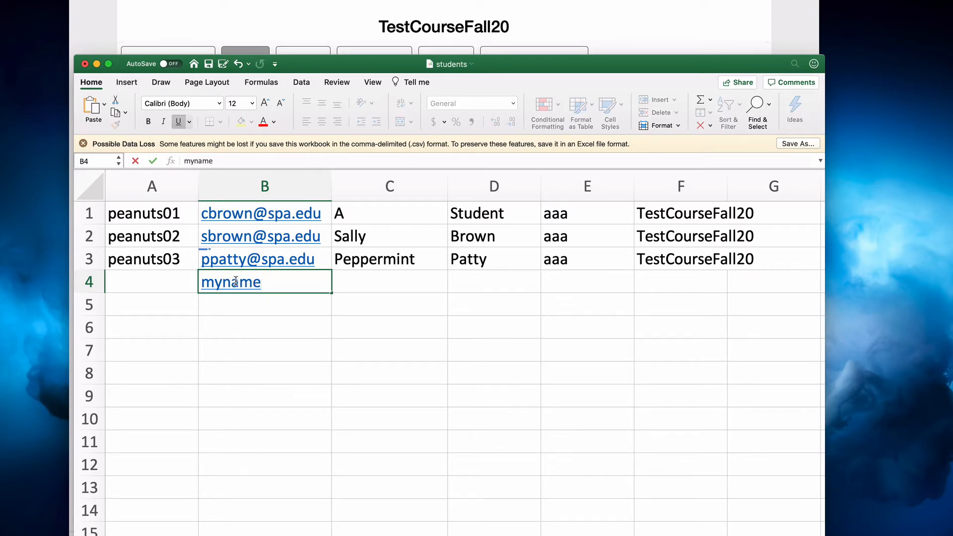
type("+peanuts04")
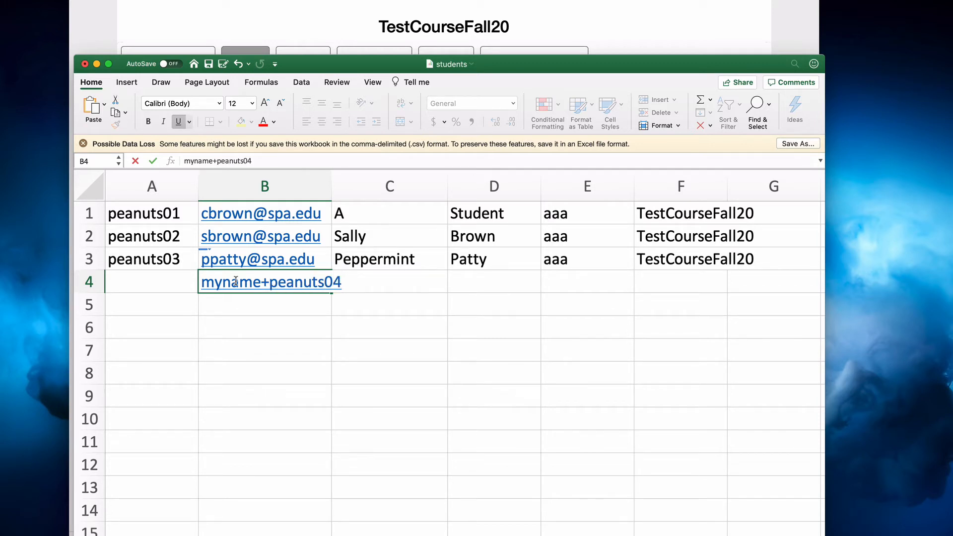
type("@gmail.com")
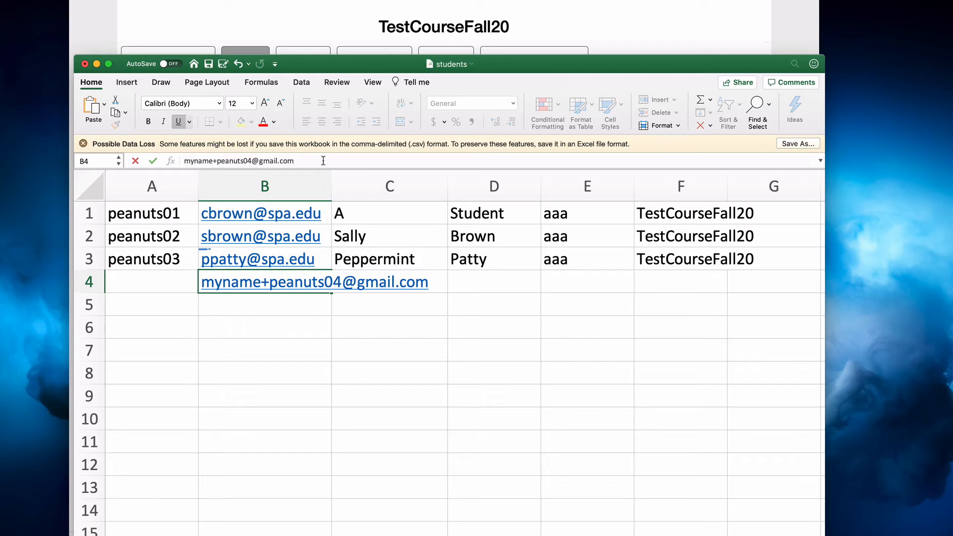
Erase the sample e-mail address from cell B4
key("BackSpace")
key("BackSpace")
key("BackSpace")
key("BackSpace")
key("BackSpace")
key("BackSpace")
key("BackSpace")
key("BackSpace")
key("BackSpace")
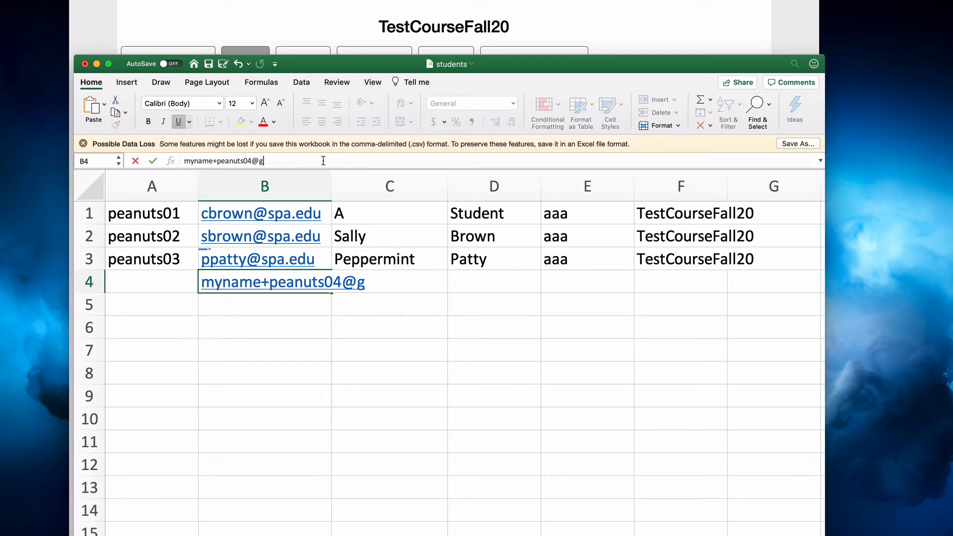
key("BackSpace")
key("BackSpace")
key("BackSpace")
key("BackSpace")
key("BackSpace")
key("BackSpace")
key("BackSpace")
key("BackSpace")
key("BackSpace")
key("BackSpace")
key("BackSpace")
key("BackSpace")
key("BackSpace")
key("BackSpace")
key("BackSpace")
key("BackSpace")
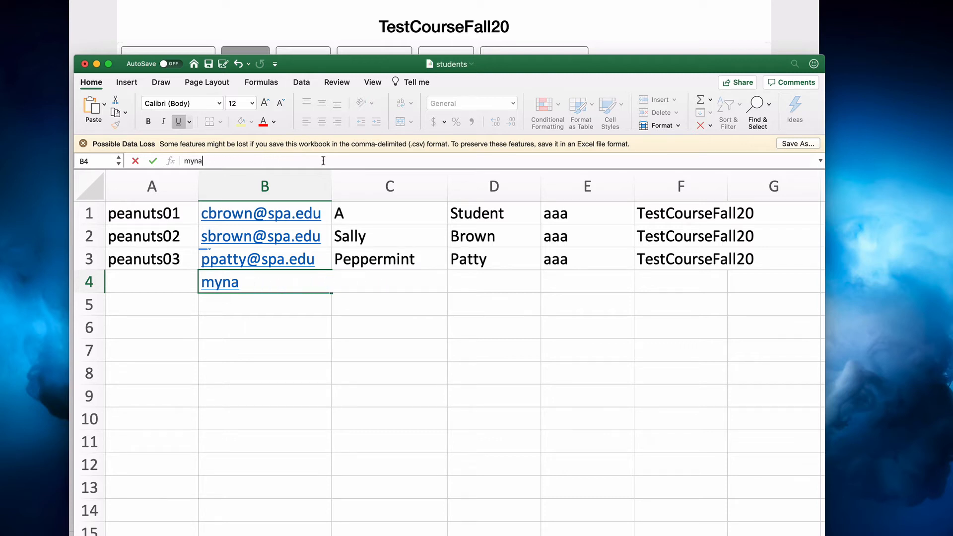
key("BackSpace")
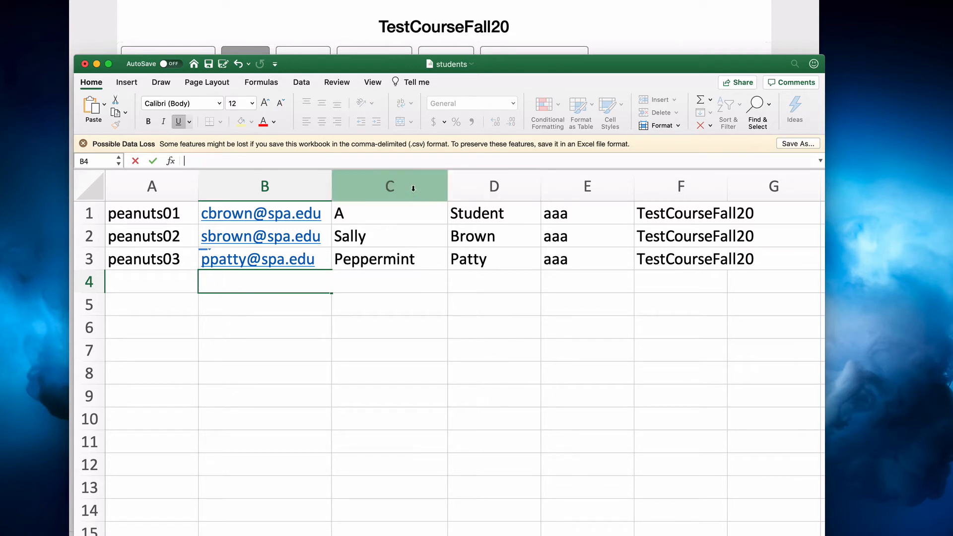
Replace the placeholder first name in cell C1 with the first student's actual first name
double_click(374, 215)
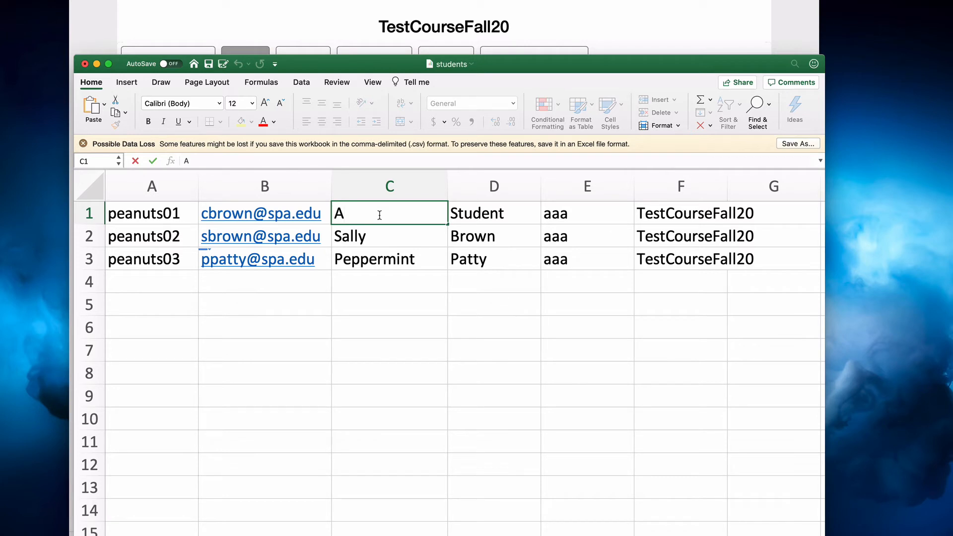
key("BackSpace")
type("Charles")
key("Tab")
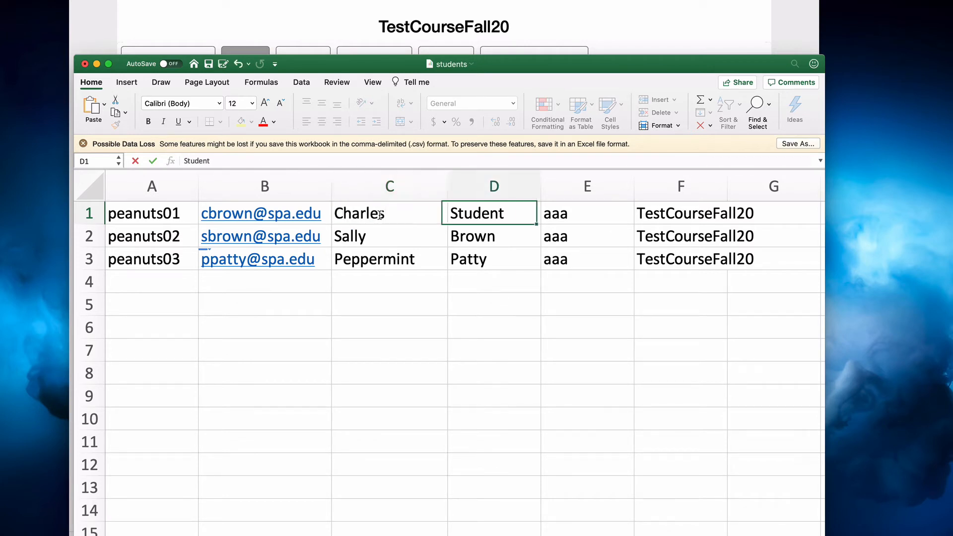
Replace the placeholder last name in cell D1 with the first student's actual last name and check the remaining columns
type("Brown")
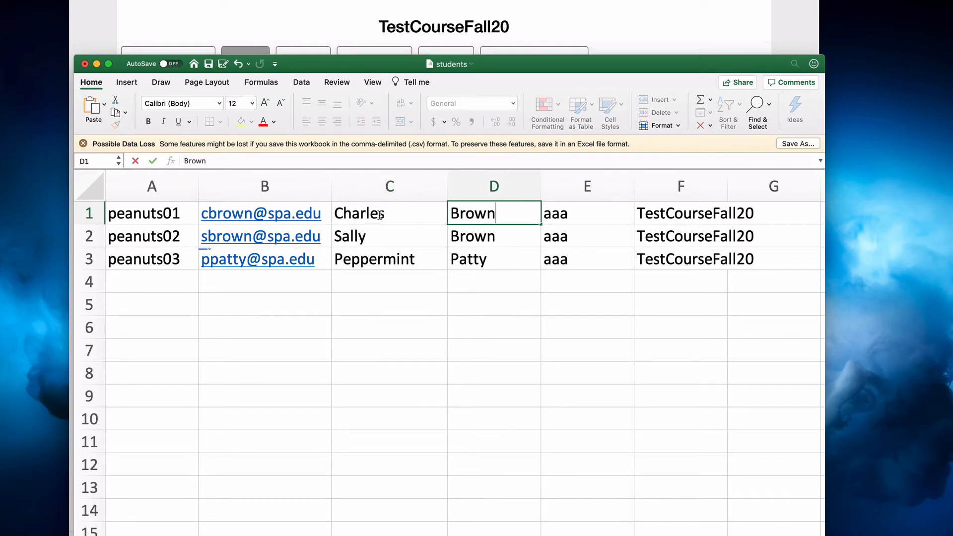
left_click(464, 279)
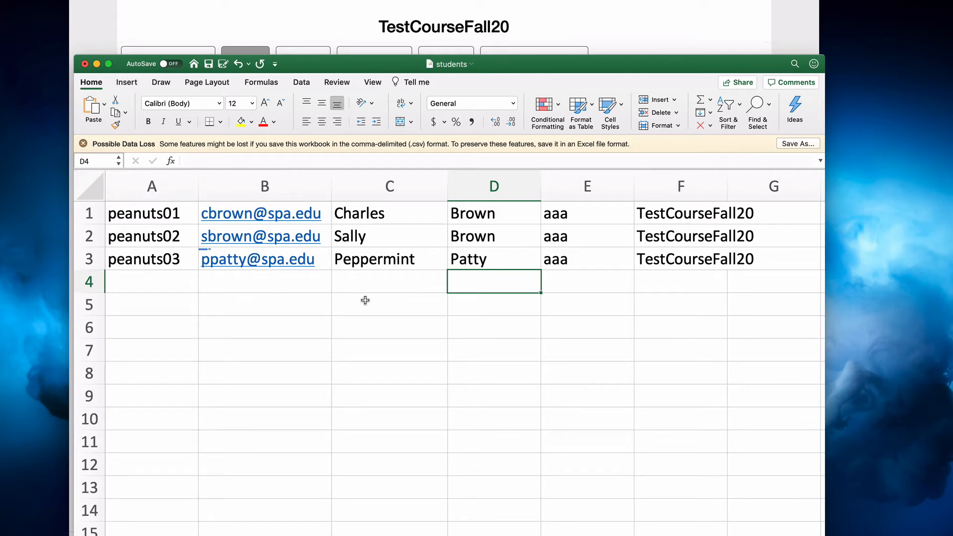
scroll(366, 300, "right", 1)
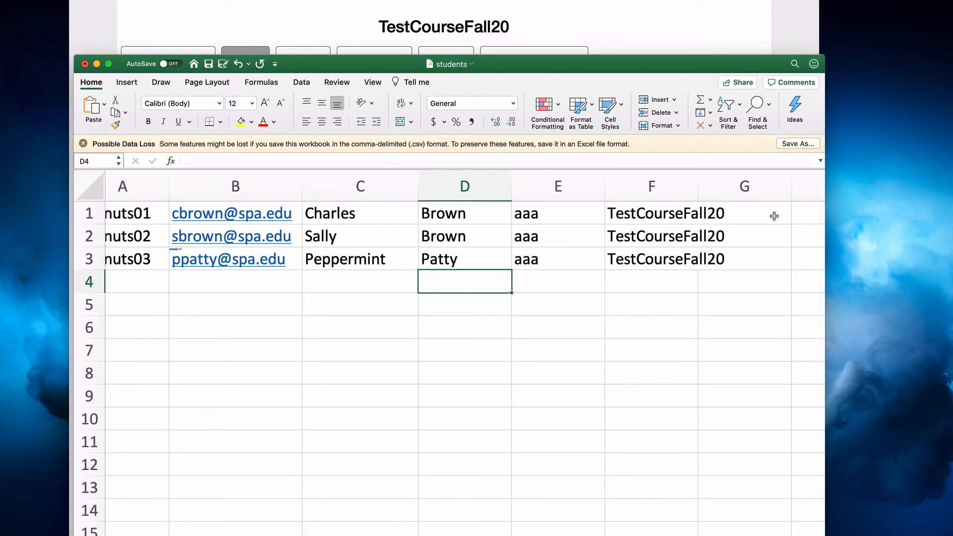
scroll(793, 216, "right", 2)
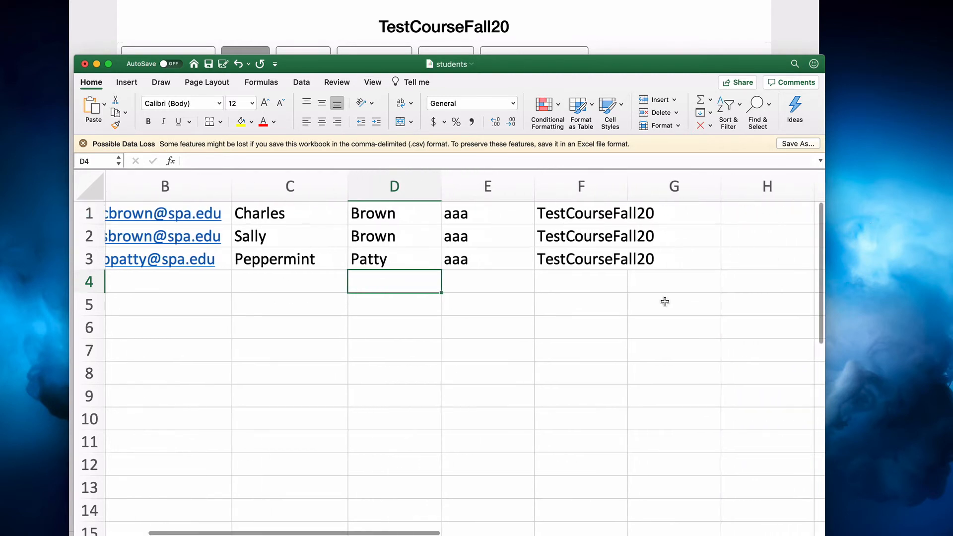
scroll(665, 300, "left", 3)
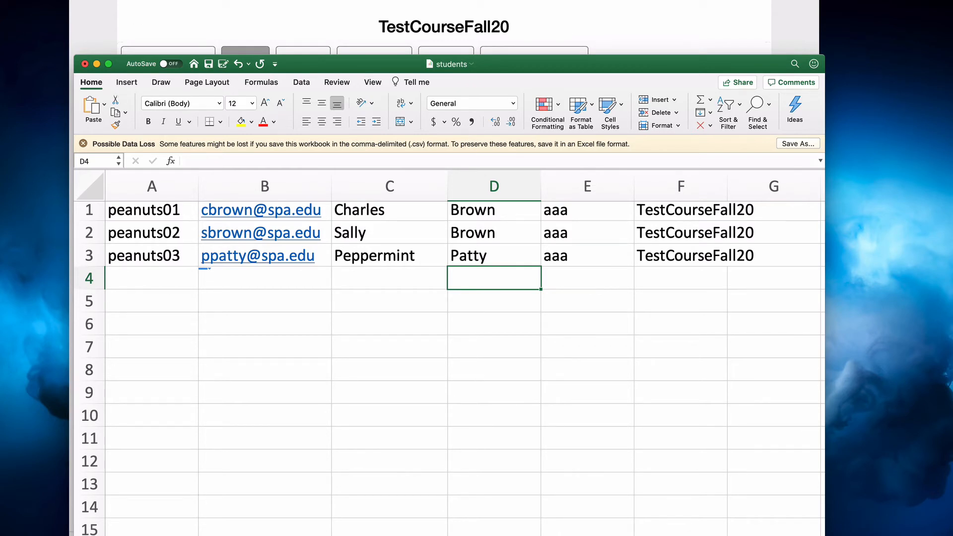
Check that the workbook's save format is CSV UTF-8 (Comma delimited) without saving a copy
key("super+shift+s")
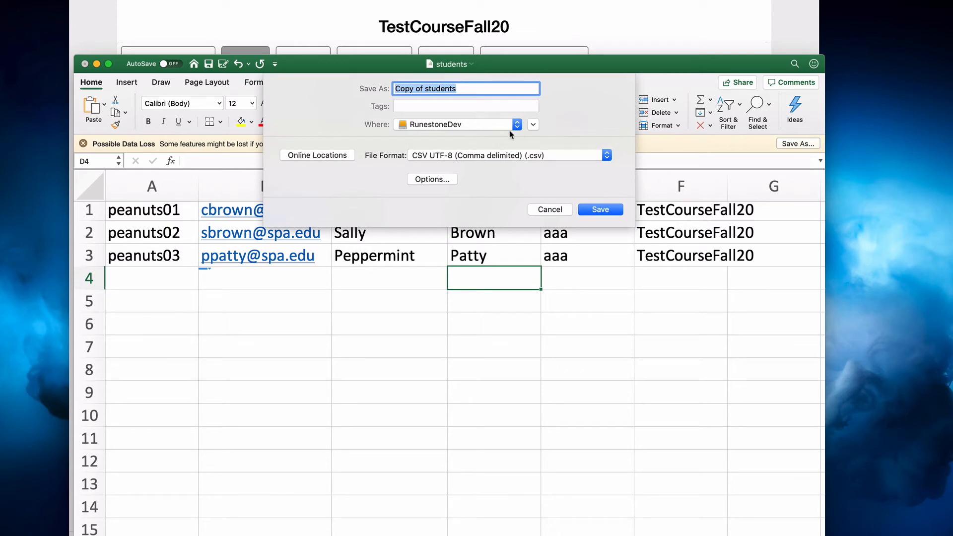
left_click(491, 157)
left_click(490, 157)
left_click(561, 213)
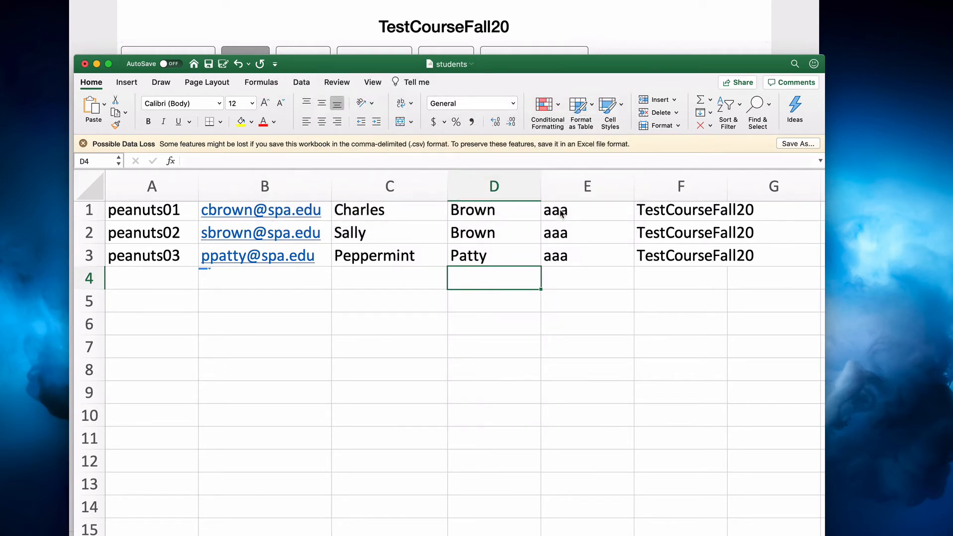
Switch back to the Runestone admin page and register the students from the file students.csv
left_click(633, 48)
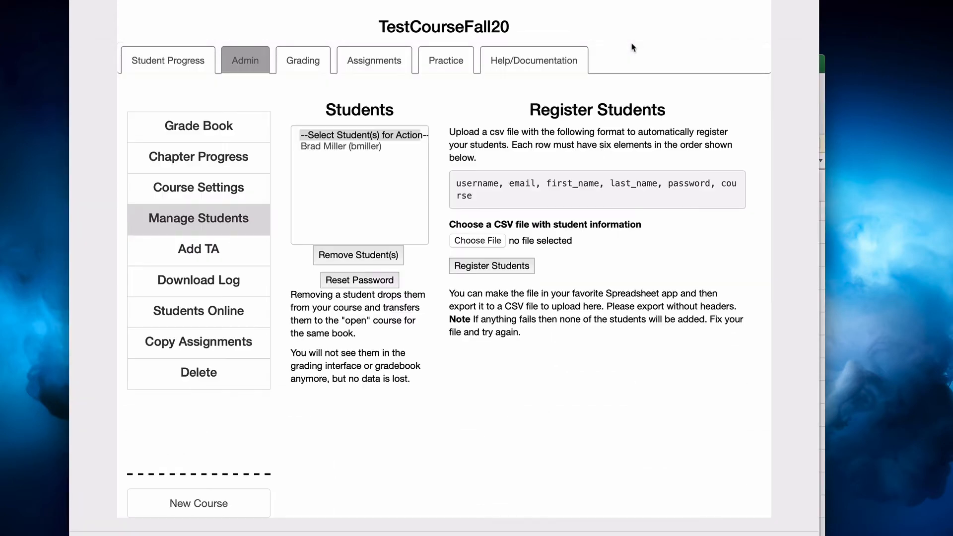
left_click(478, 241)
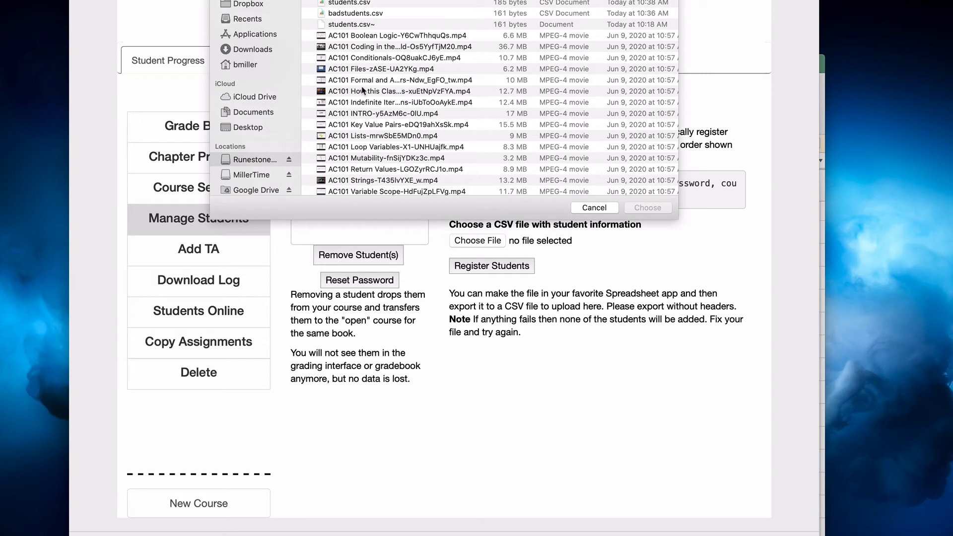
left_click(351, 5)
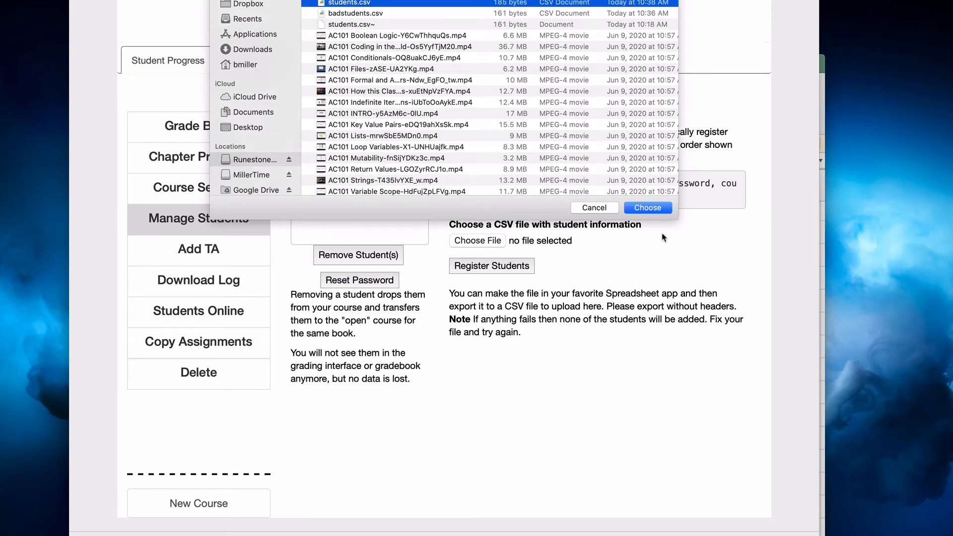
left_click(648, 208)
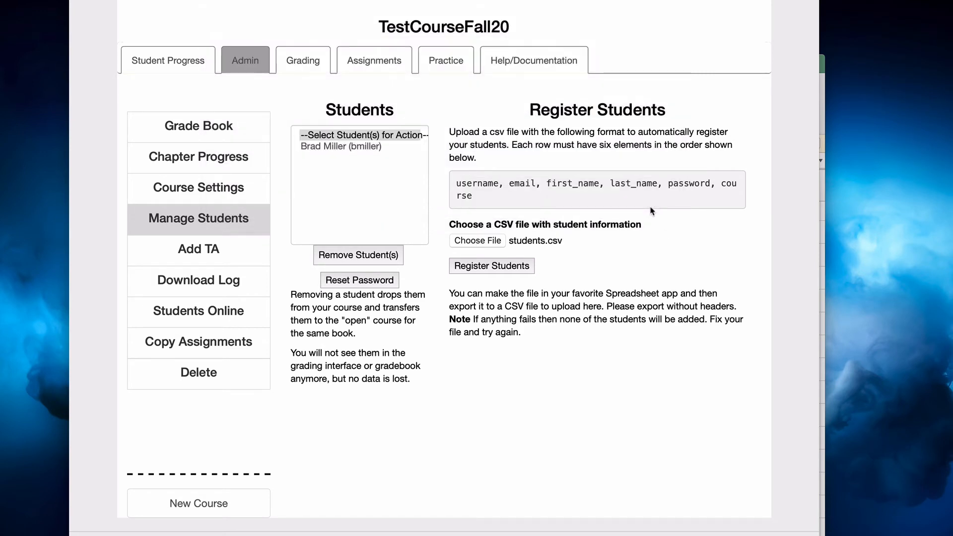
left_click(485, 269)
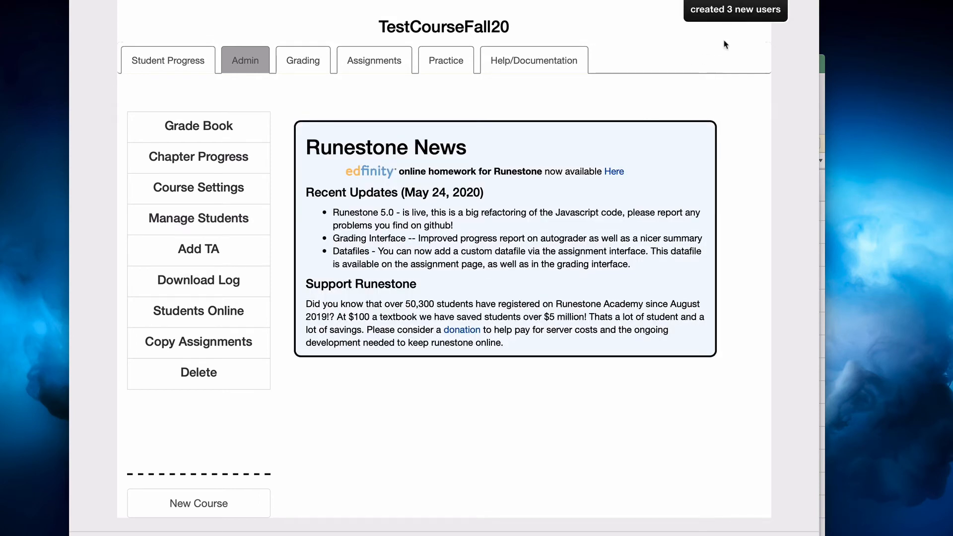
Review the course's updated student list and look through the account options available to a logged-in user
left_click(446, 60)
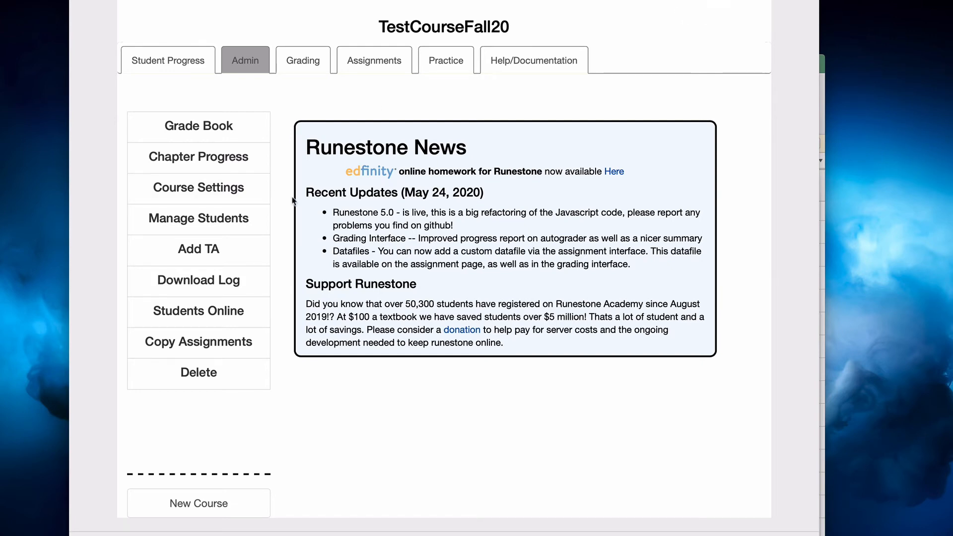
left_click(223, 229)
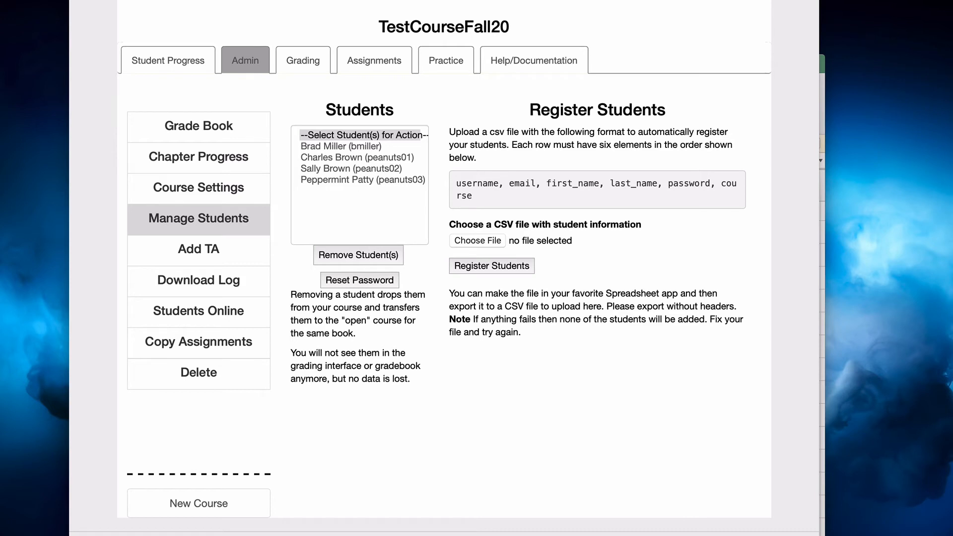
left_click(624, 0)
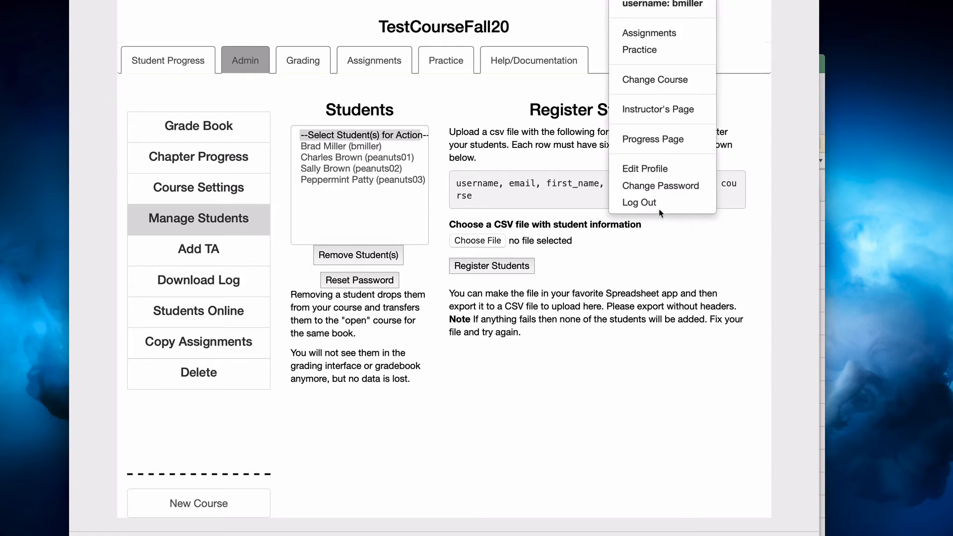
left_click(692, 261)
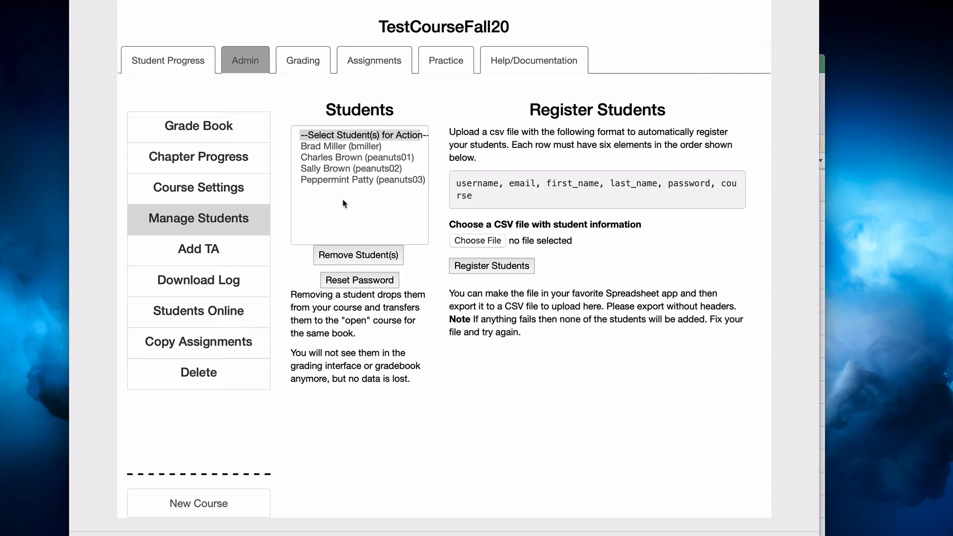
Reset the password of student peanuts03 by entering a new account password
left_click(323, 179)
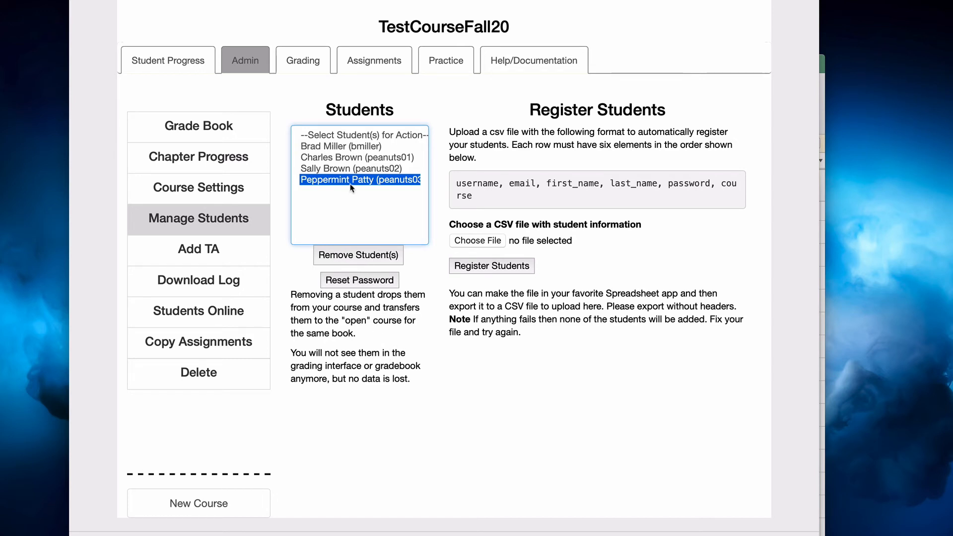
left_click(359, 281)
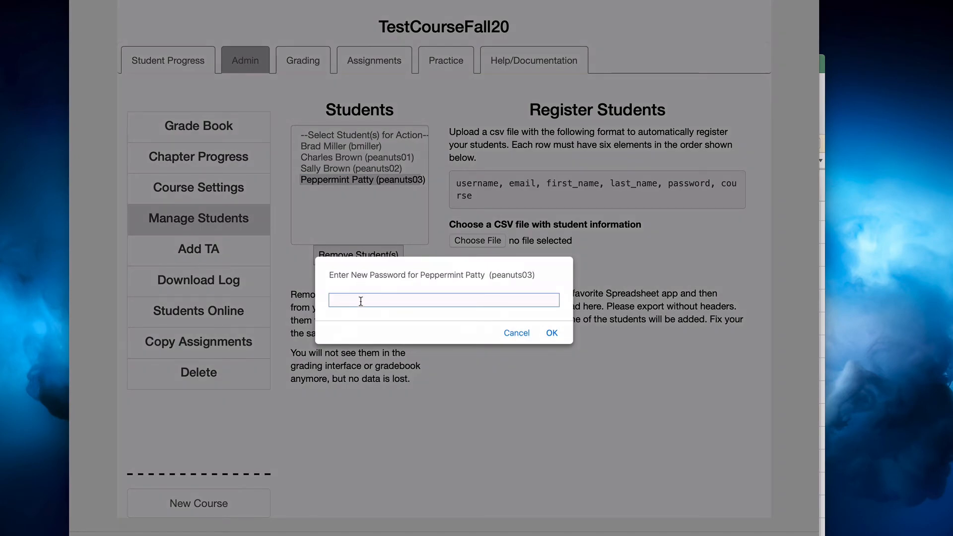
type("bbb")
left_click(553, 332)
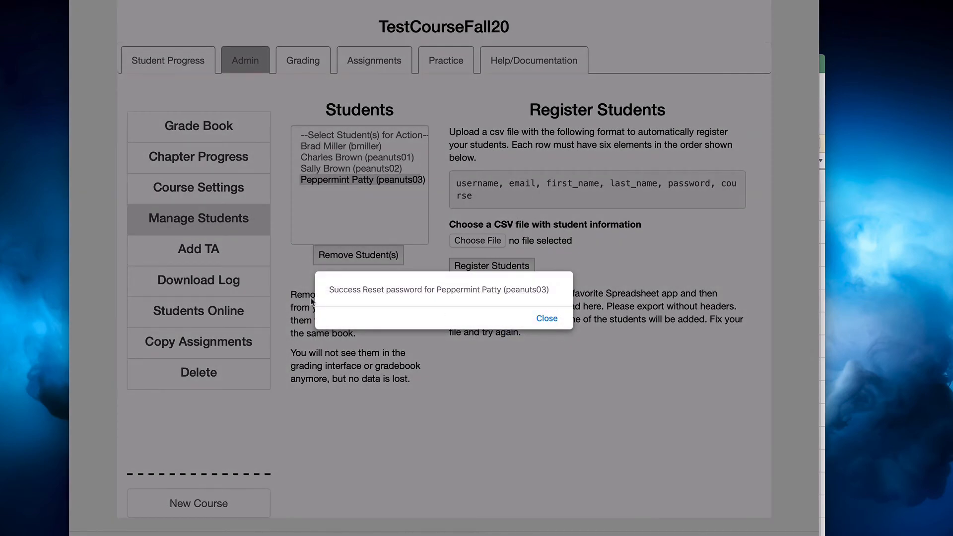
left_click(547, 319)
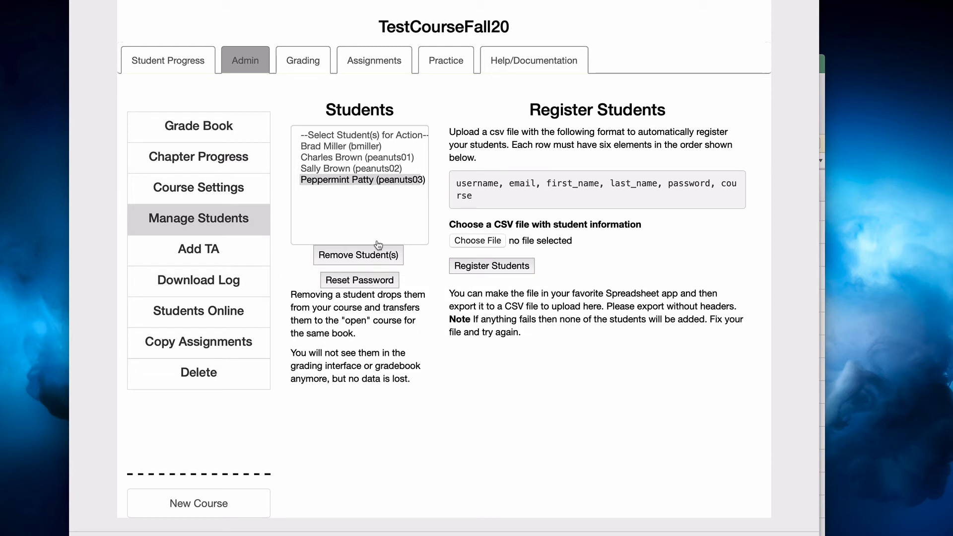
Remove student peanuts02 from the course and reopen the student list
left_click(371, 217)
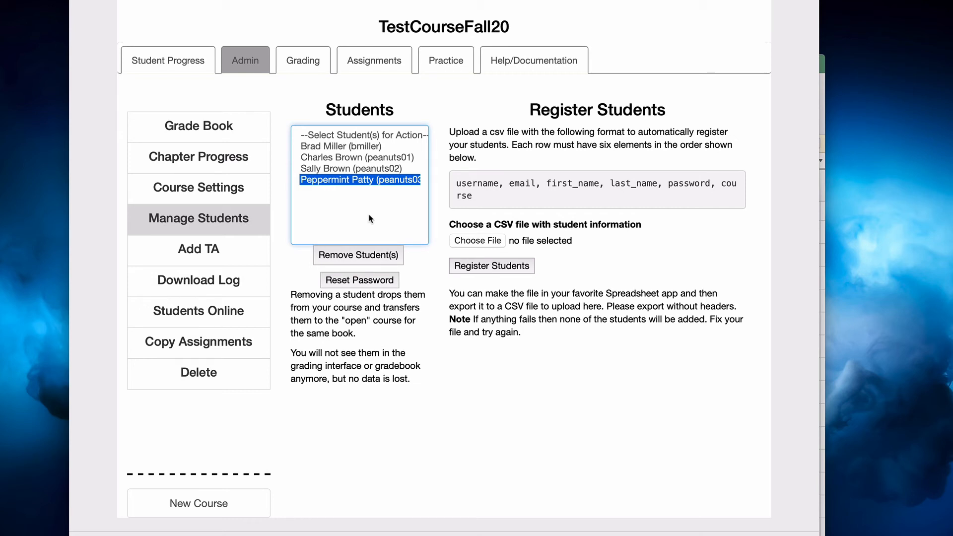
left_click(342, 171)
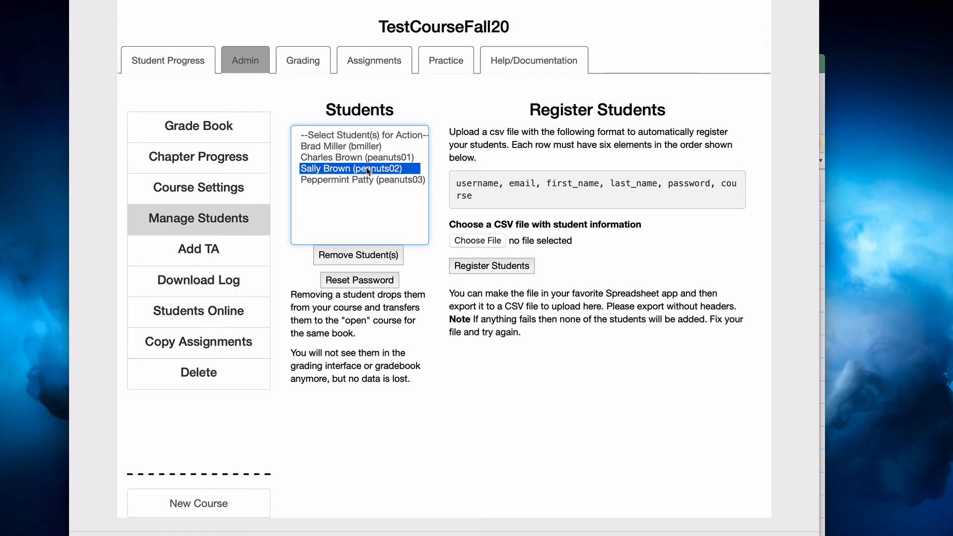
left_click(346, 256)
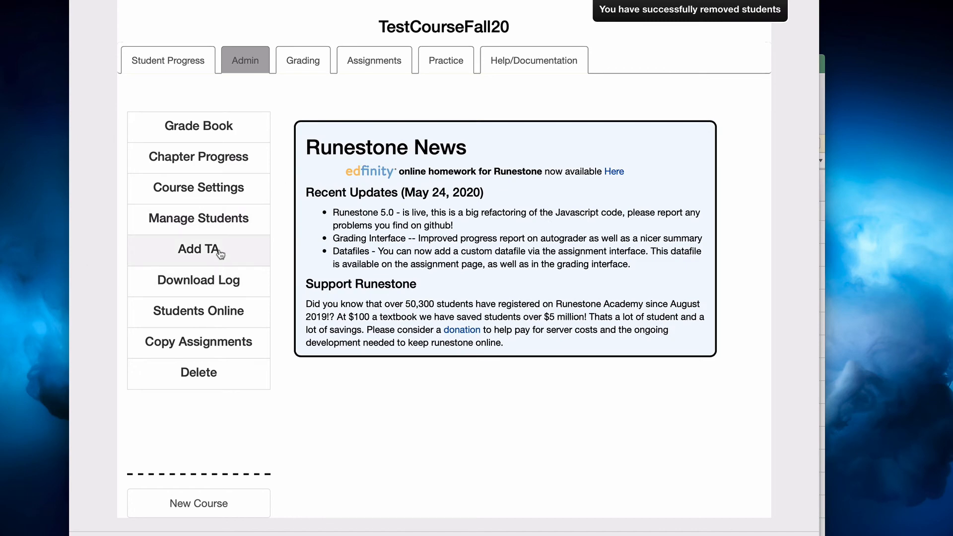
left_click(222, 231)
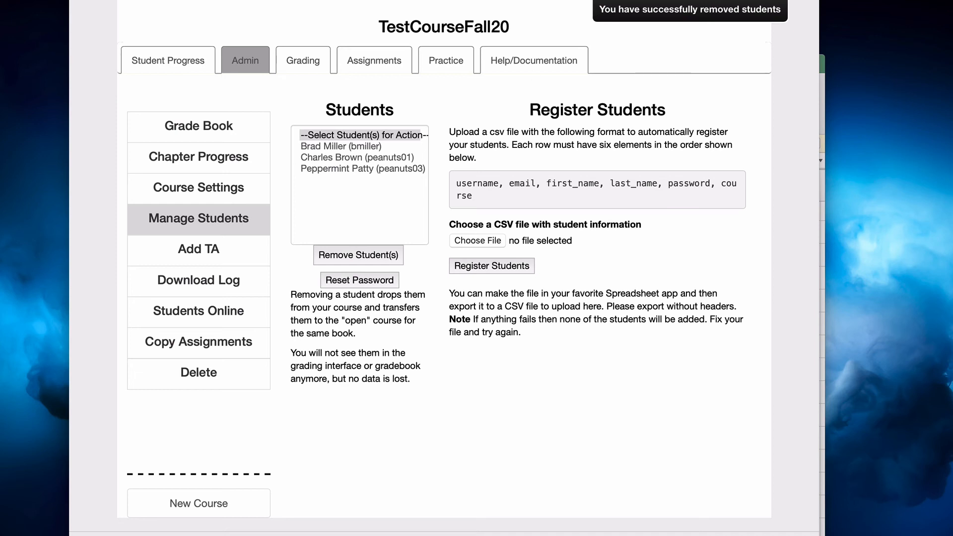
Open the profile editing page and tick, but clear again, the option to delete the account and all data
left_click(698, 2)
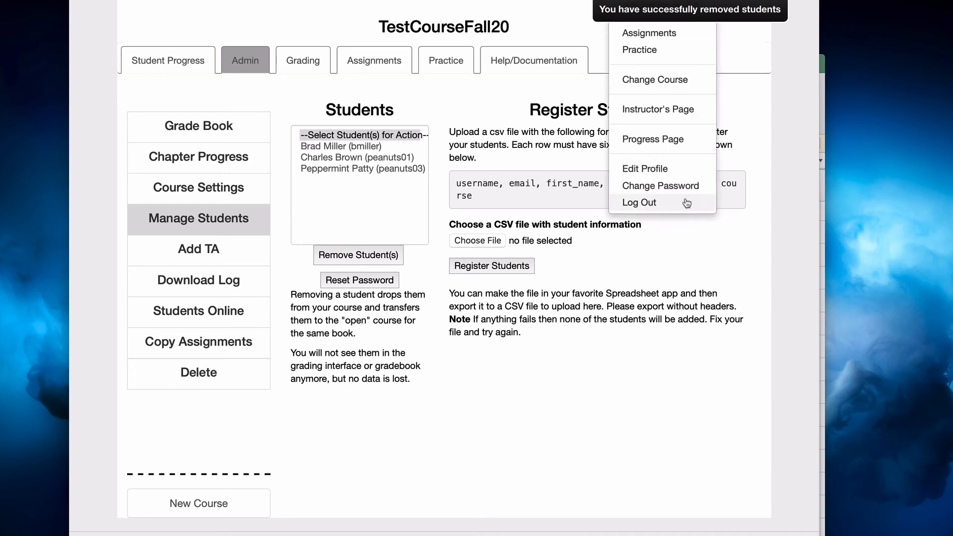
left_click(659, 173)
scroll(447, 248, "down", 1)
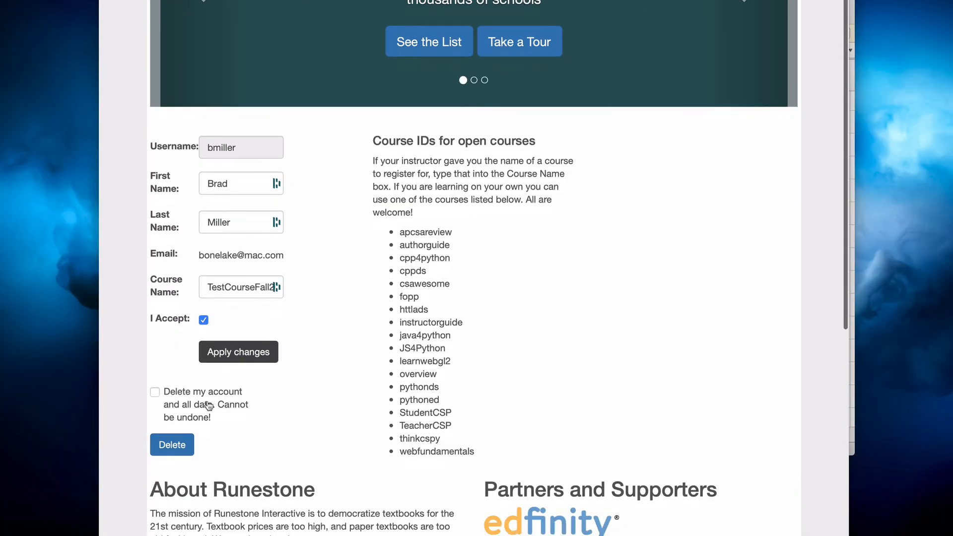
left_click(155, 393)
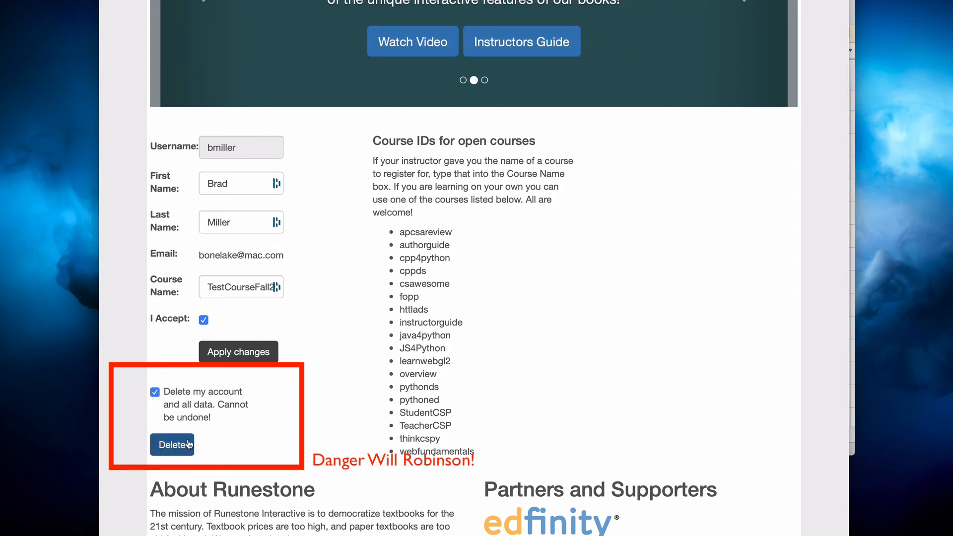
left_click(155, 392)
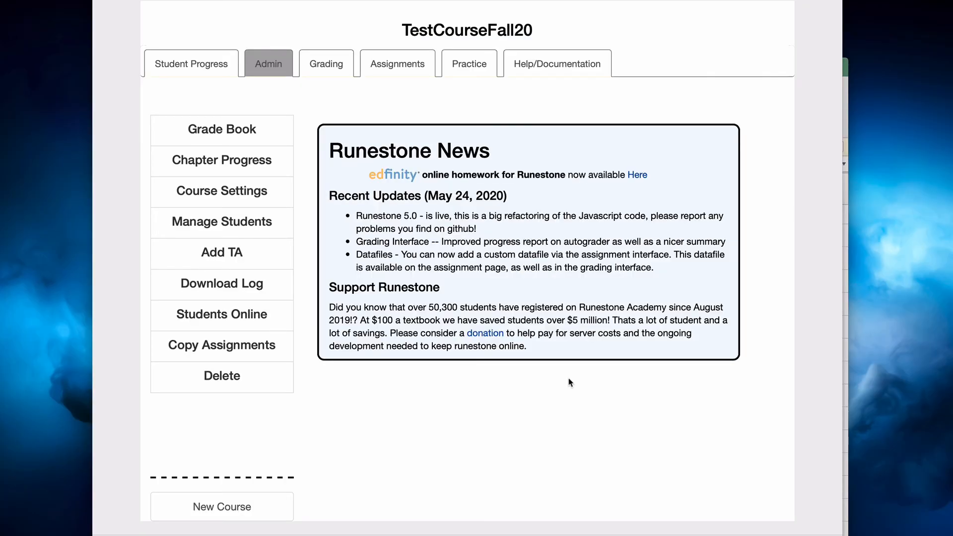
Look over the student management page and the course settings for term start date, ActiveCode downloads and pairs
left_click(218, 221)
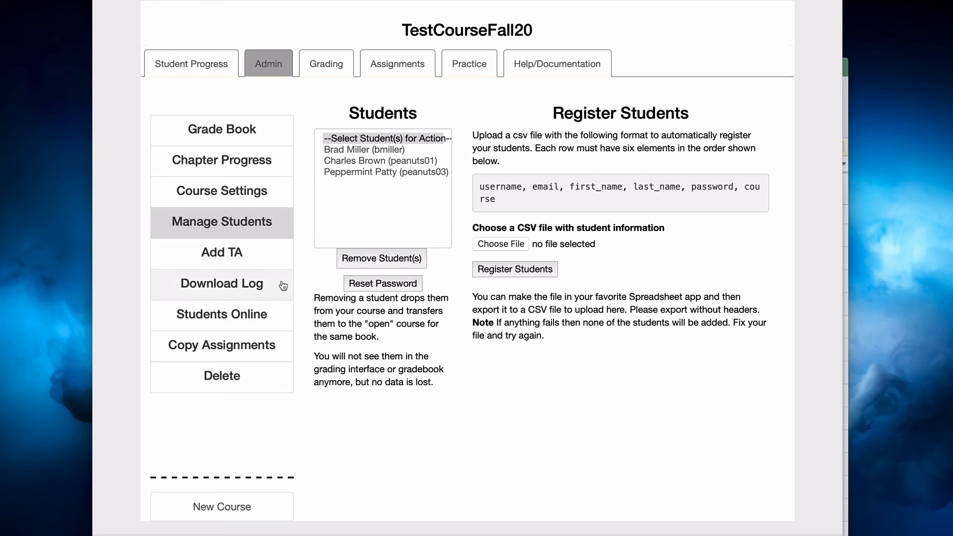
left_click(227, 194)
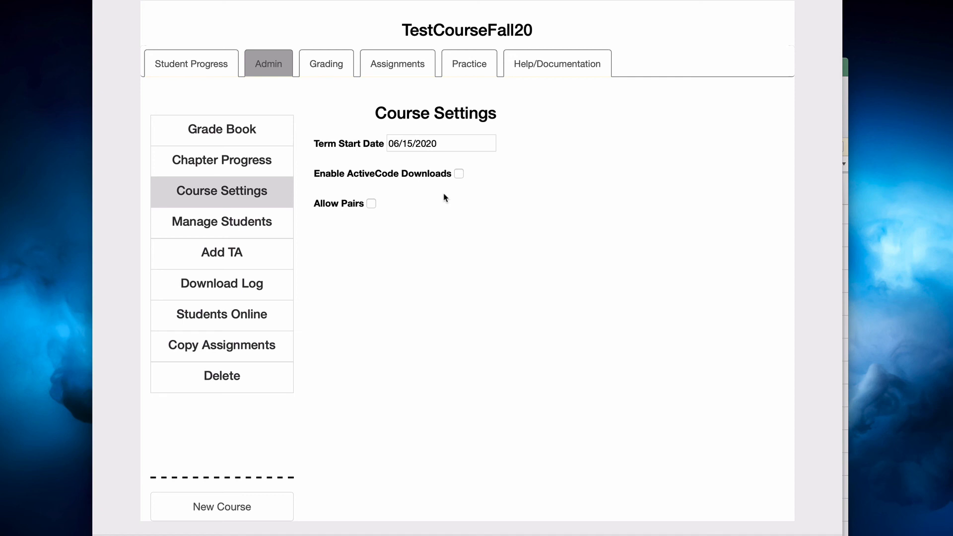
left_click(228, 253)
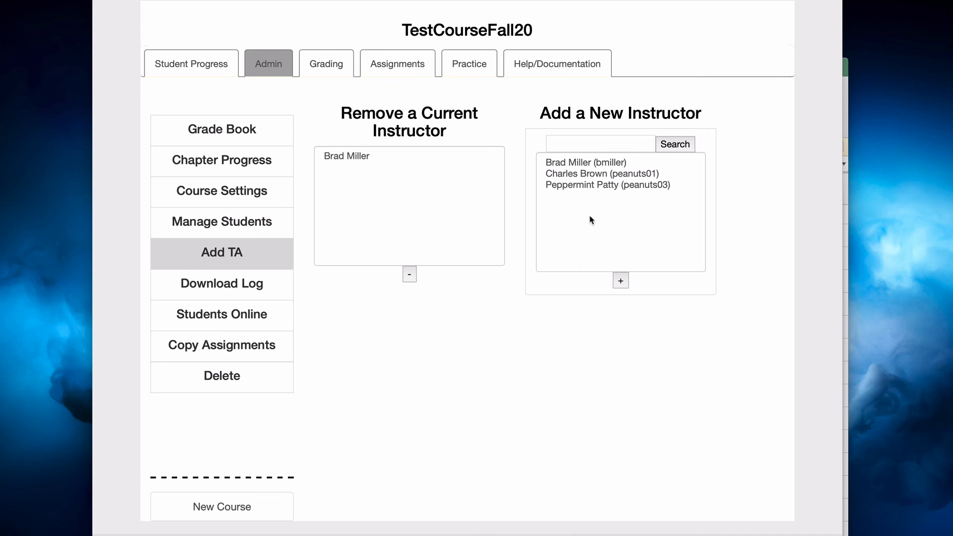
left_click(574, 187)
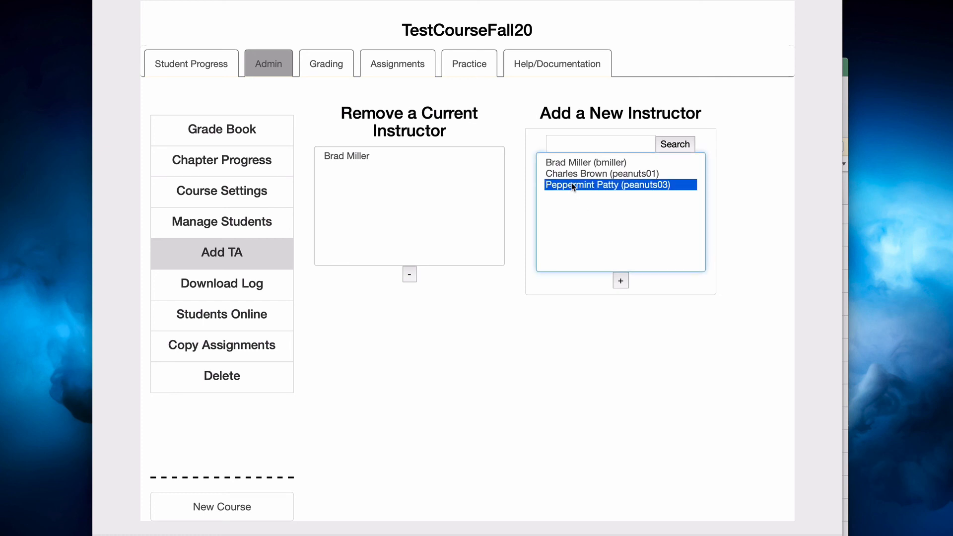
left_click(621, 282)
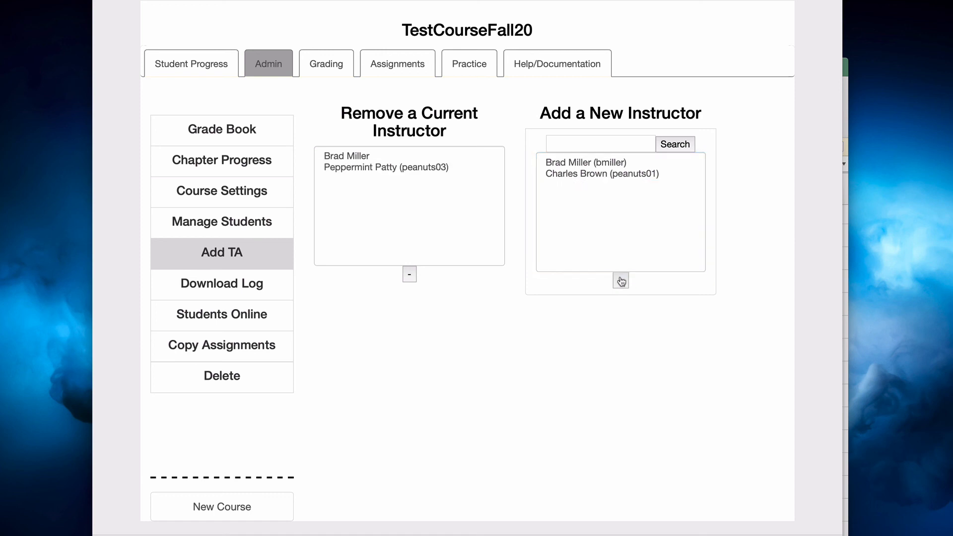